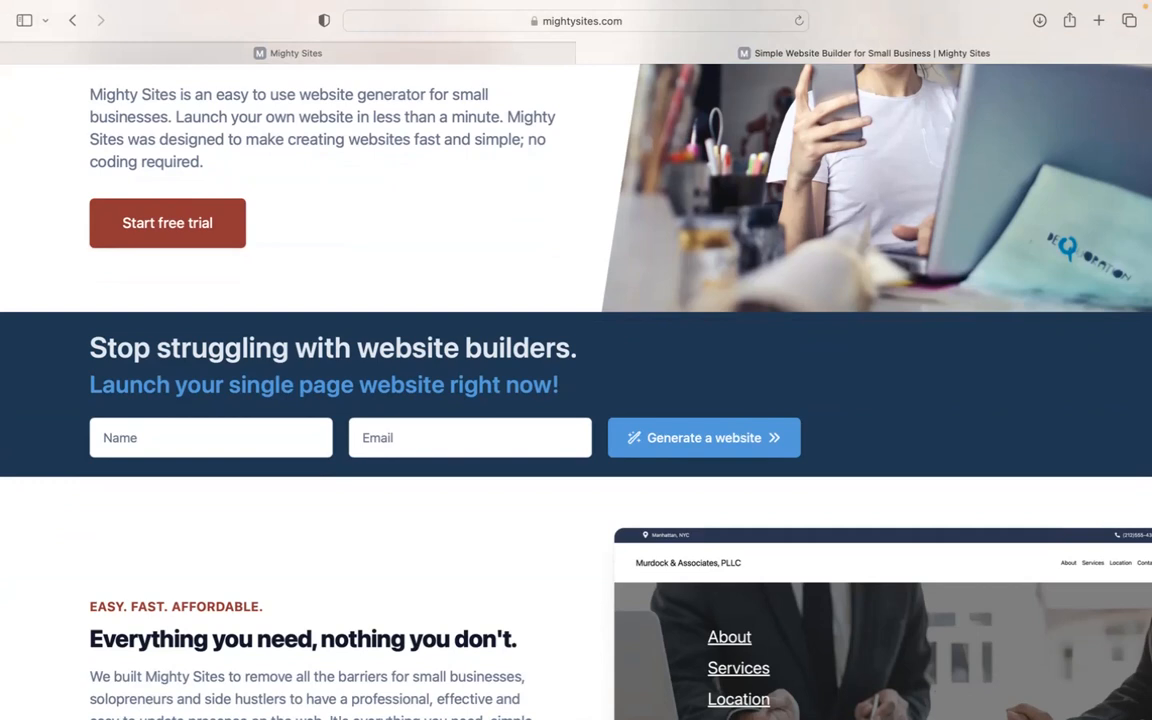
Step: Scroll down through the currently open page
scroll(576, 392, down, 1)
scroll(576, 392, down, 2)
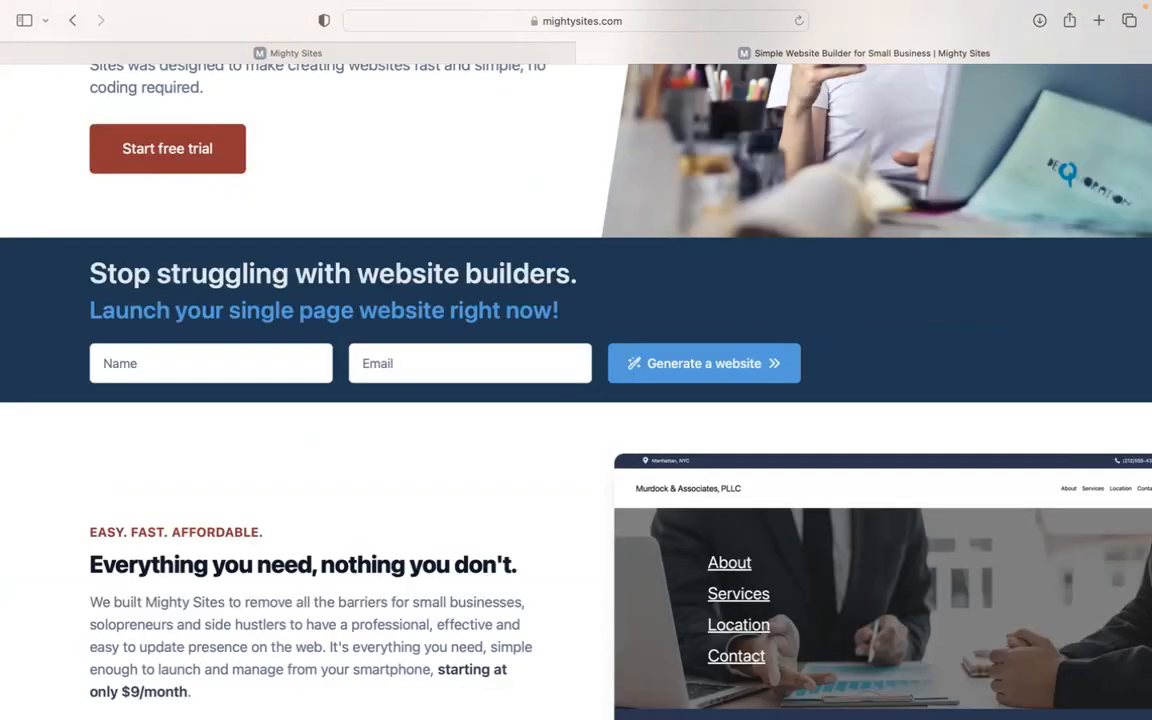
scroll(576, 392, down, 1)
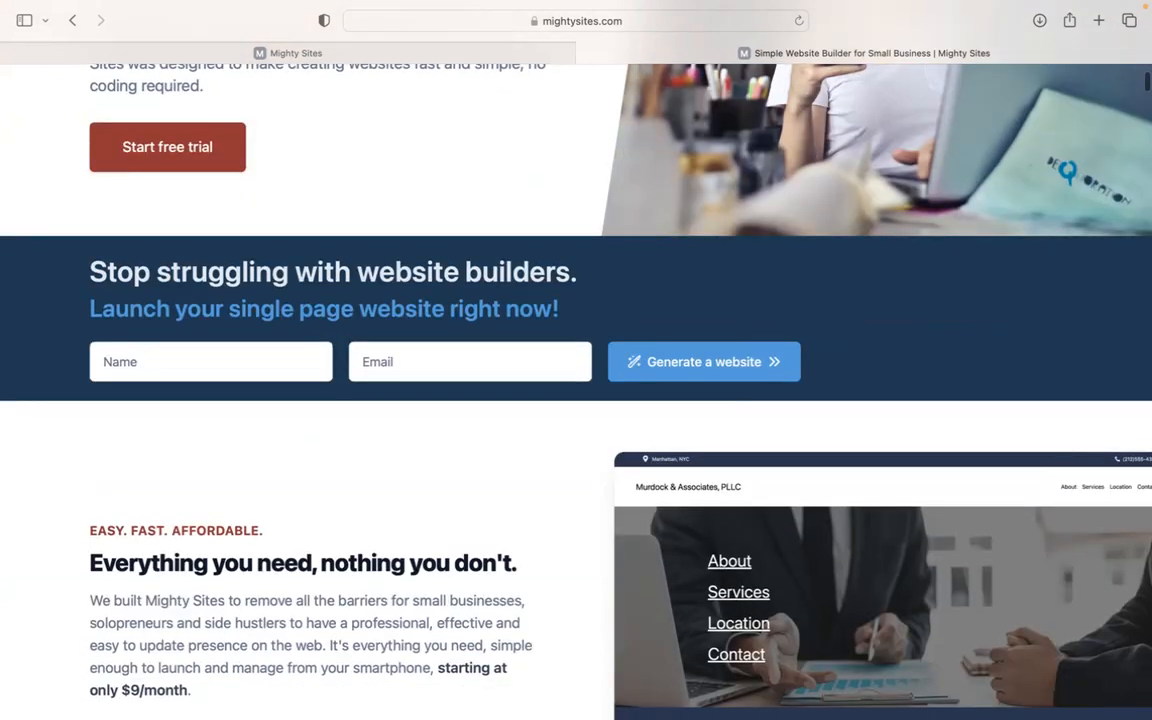
scroll(576, 392, down, 2)
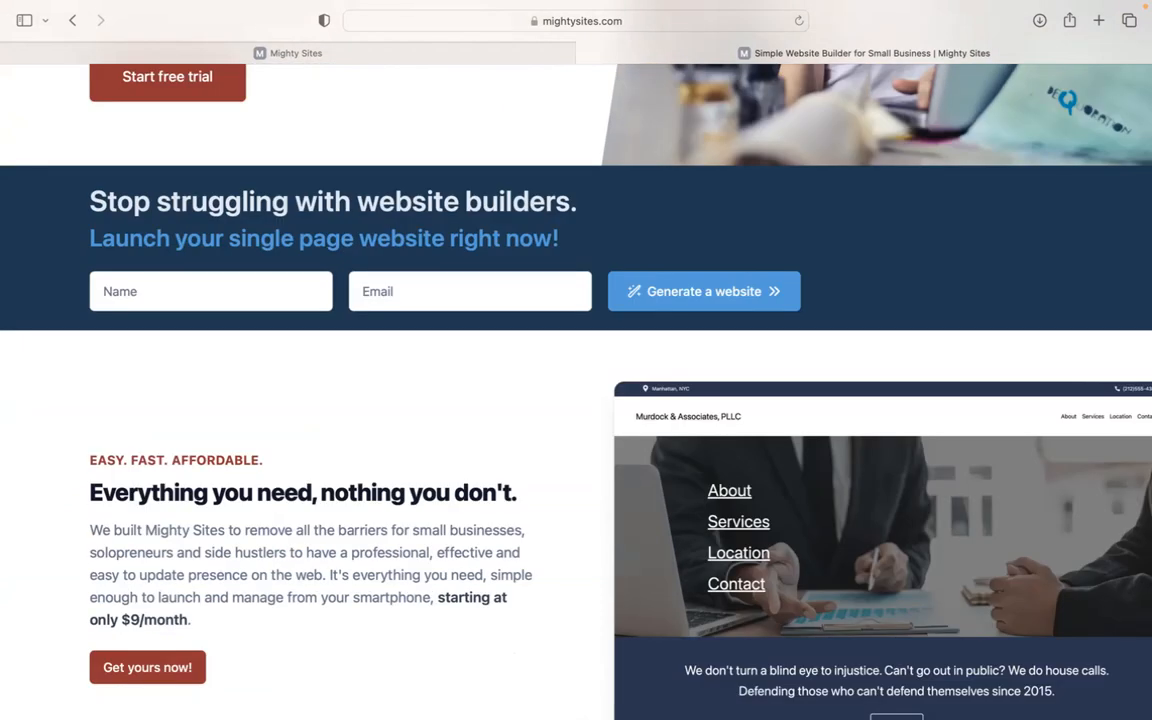
scroll(576, 392, down, 4)
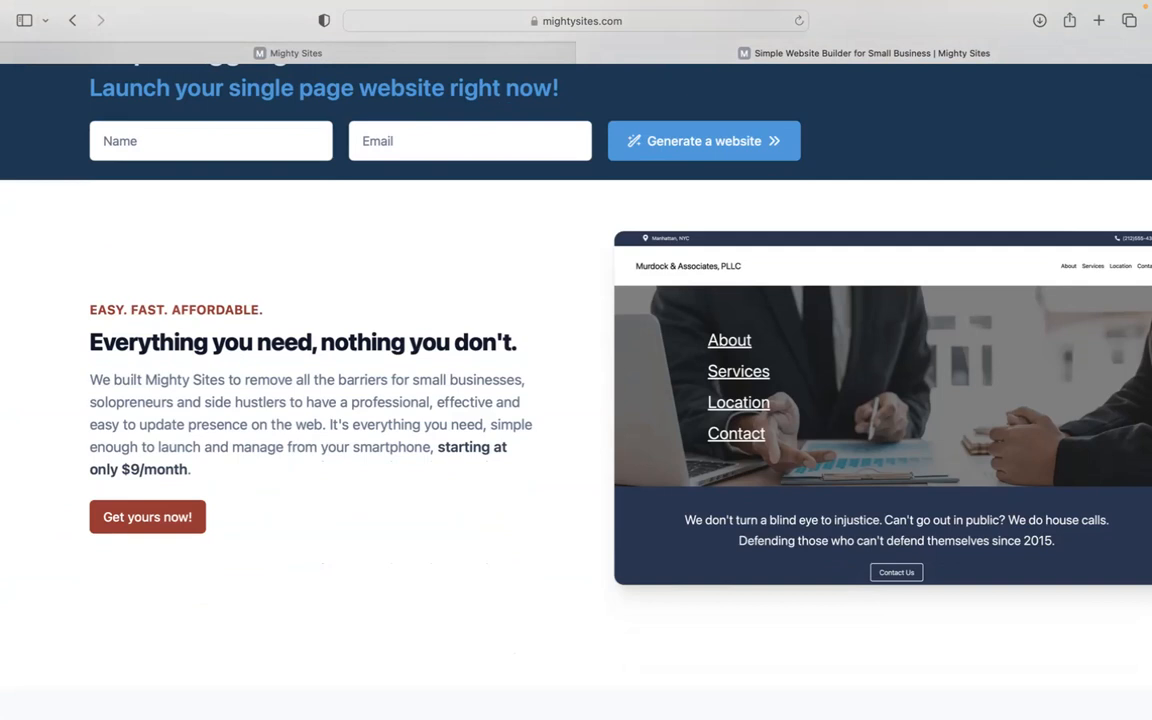
scroll(576, 392, down, 3)
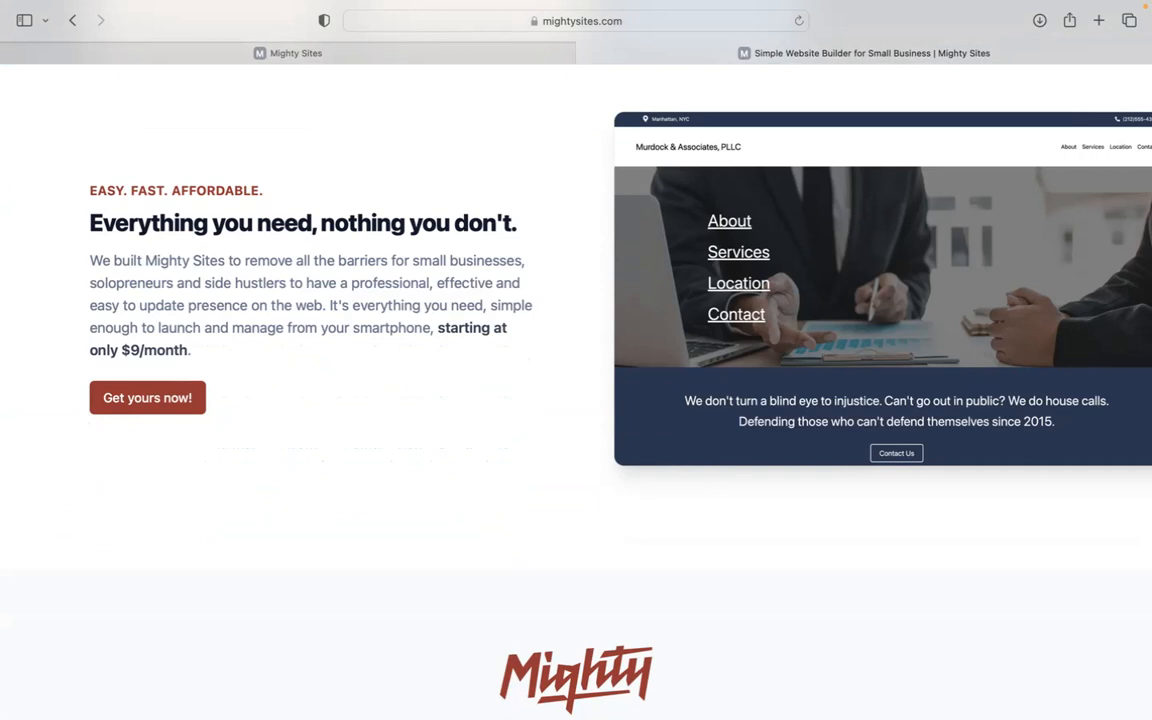
scroll(576, 392, down, 1)
scroll(576, 392, down, 1)
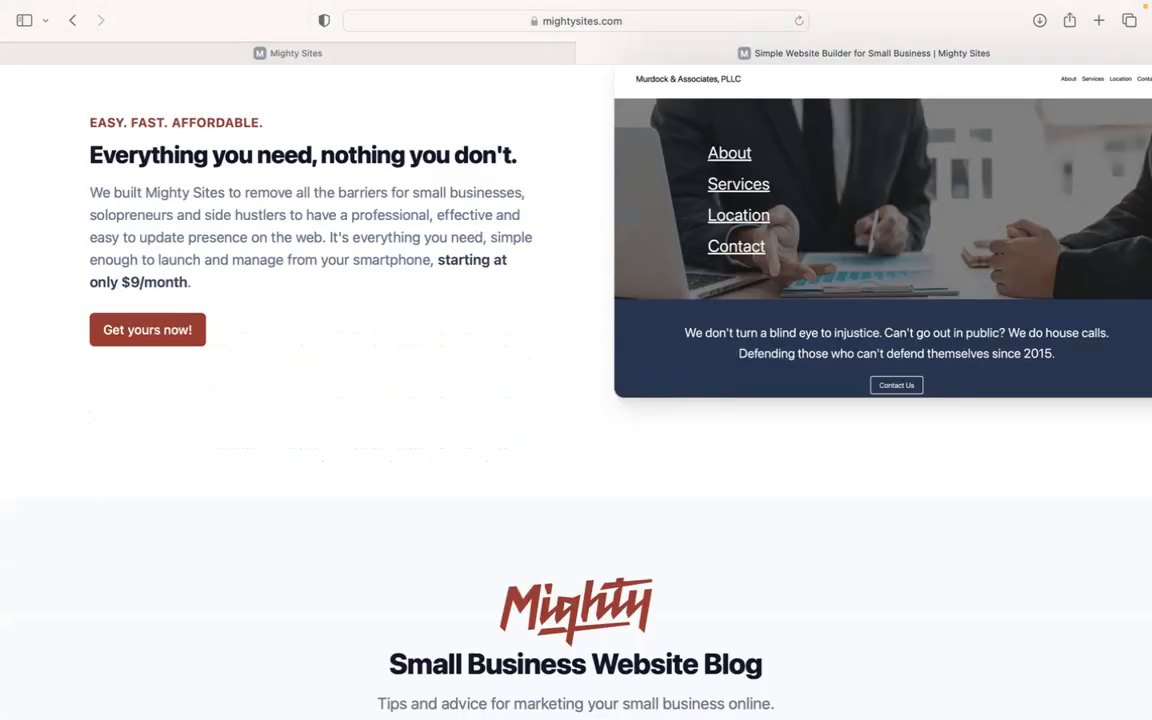
scroll(576, 392, down, 2)
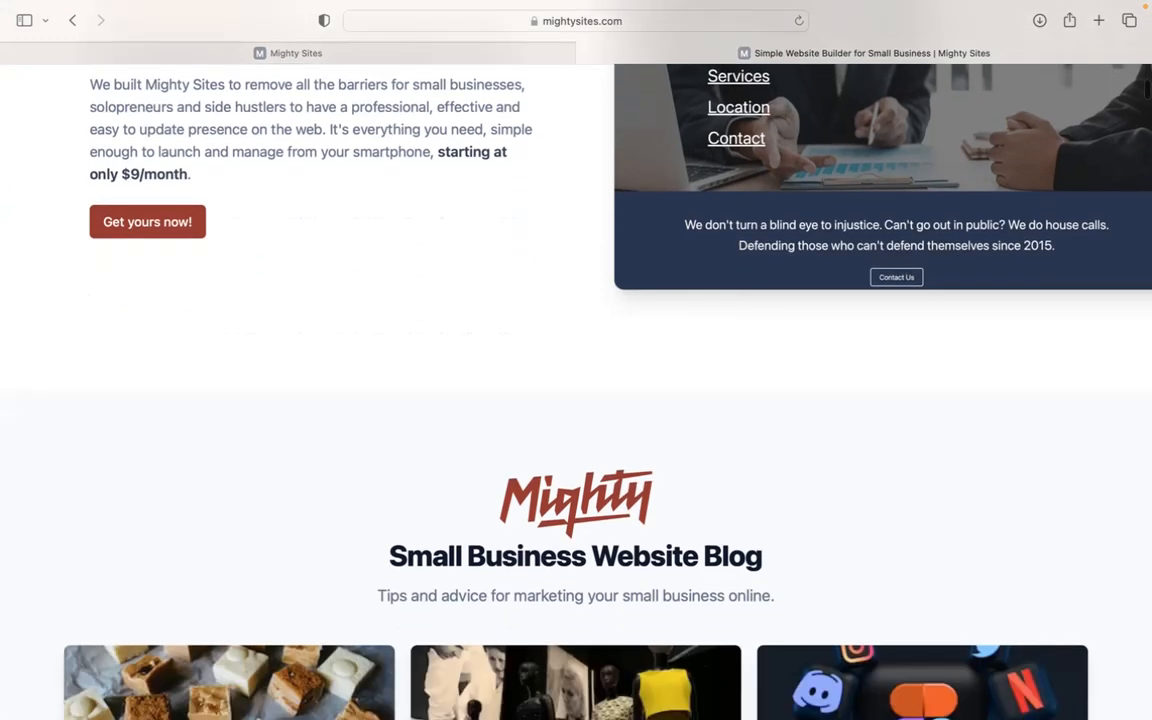
scroll(576, 392, down, 2)
scroll(576, 392, down, 6)
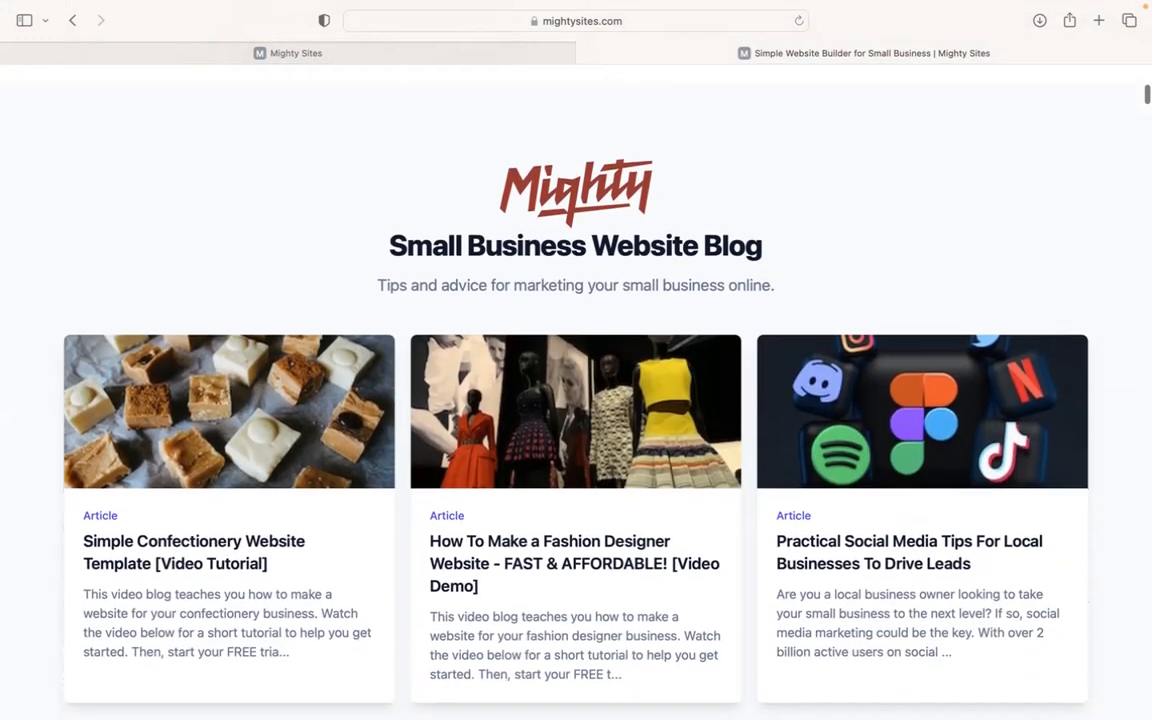
scroll(576, 392, down, 4)
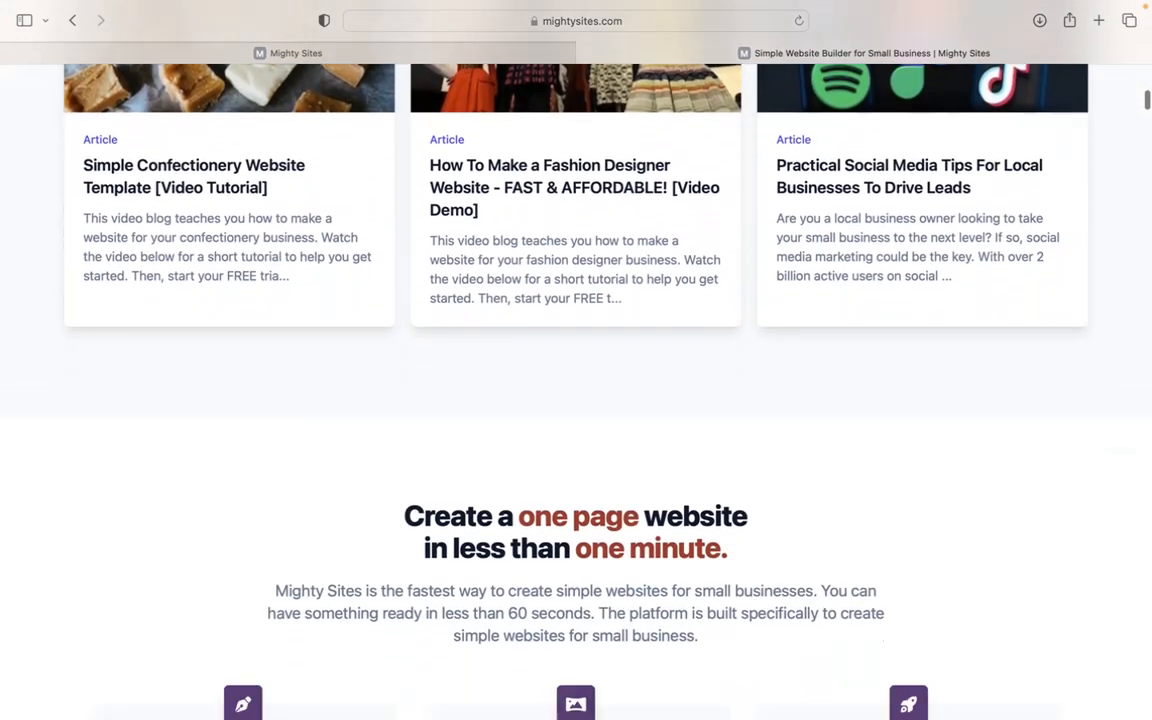
scroll(576, 392, down, 7)
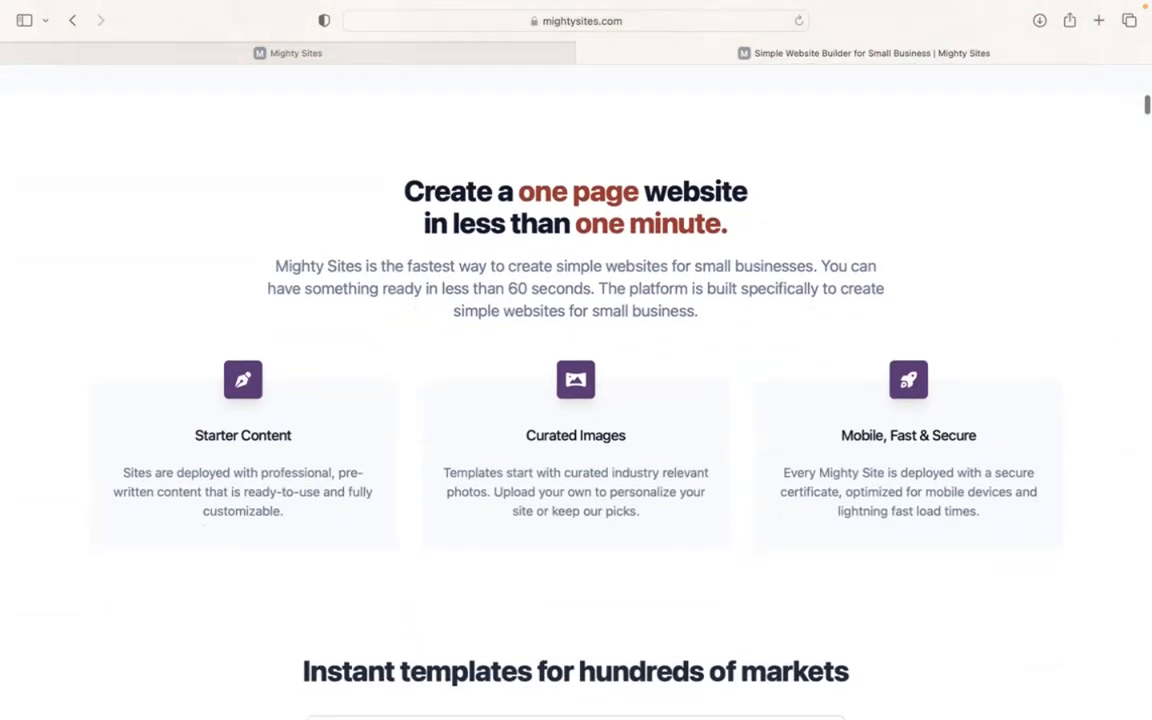
scroll(576, 392, down, 2)
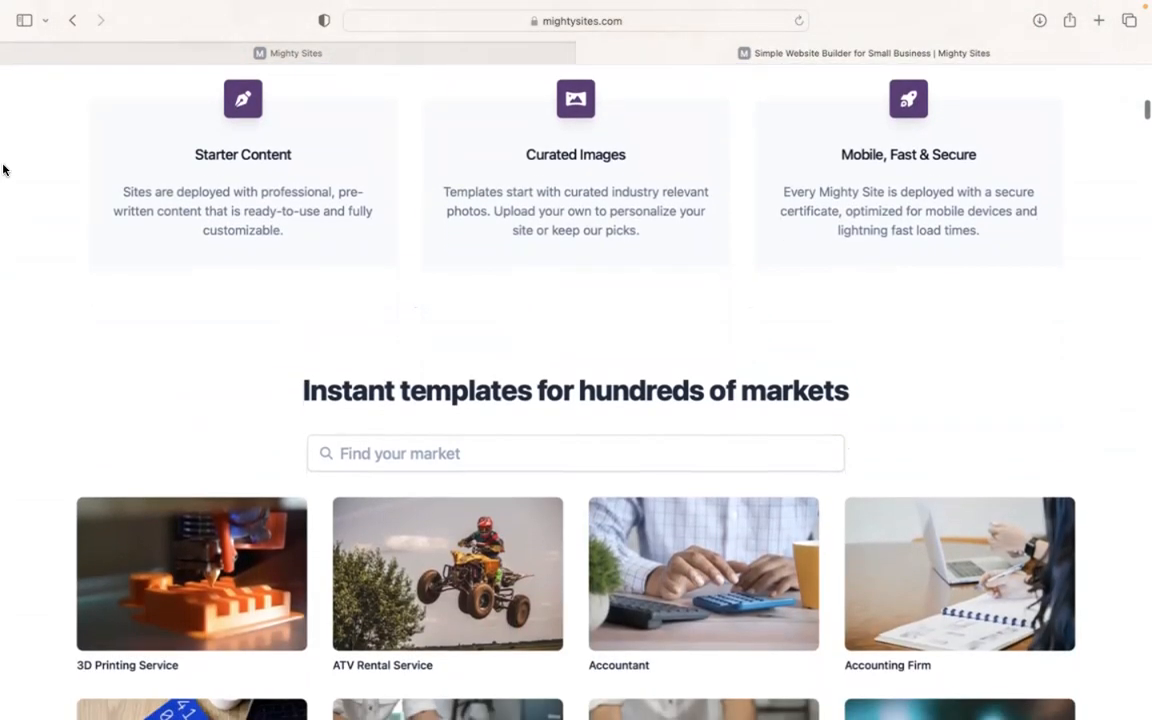
Step: Switch to the 'Let's build another site!' tab and browse the market templates, returning to the top
click(248, 51)
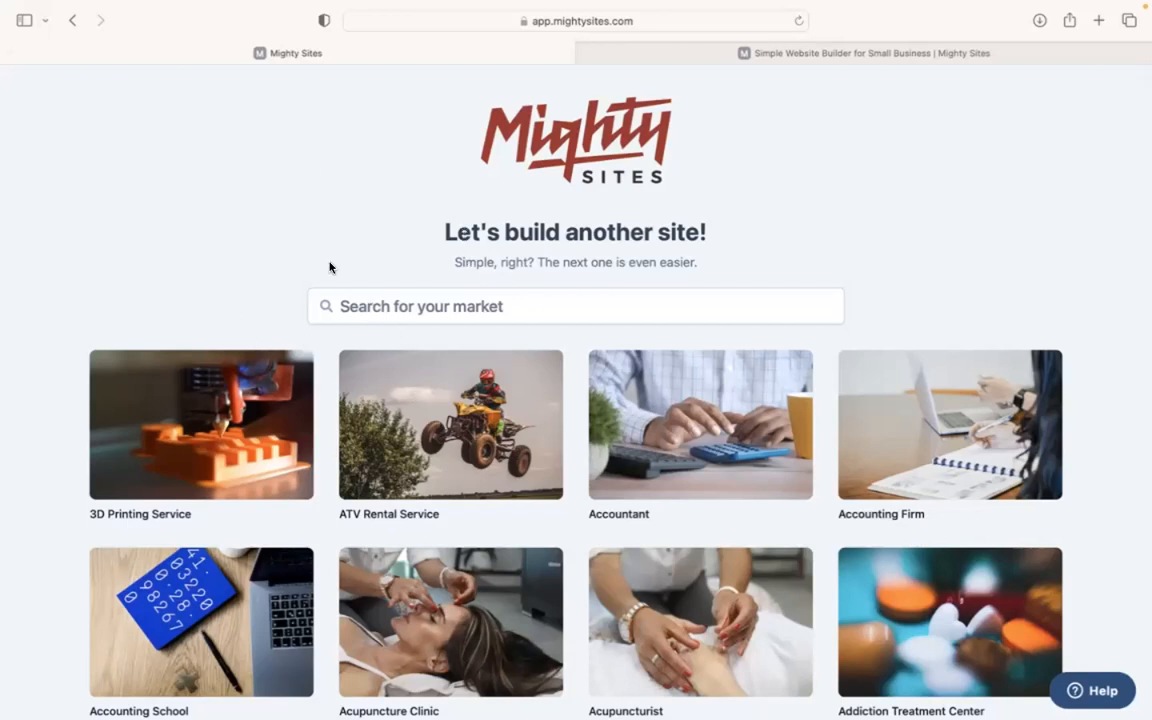
scroll(330, 267, down, 5)
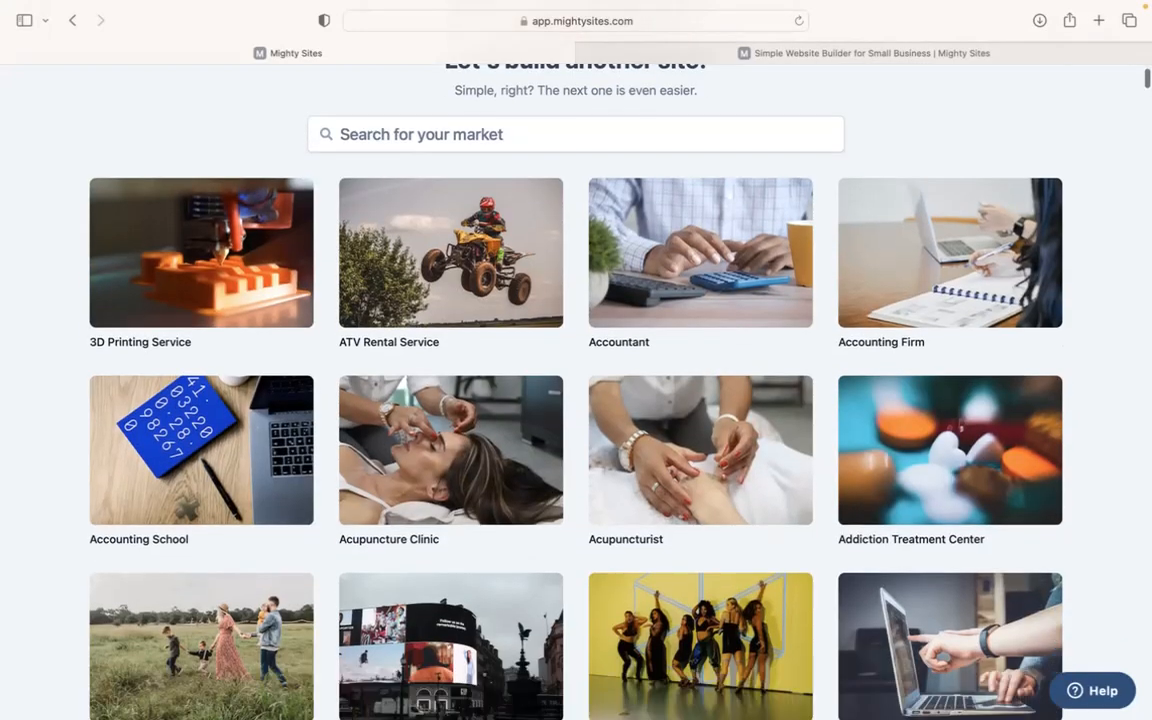
scroll(558, 353, down, 5)
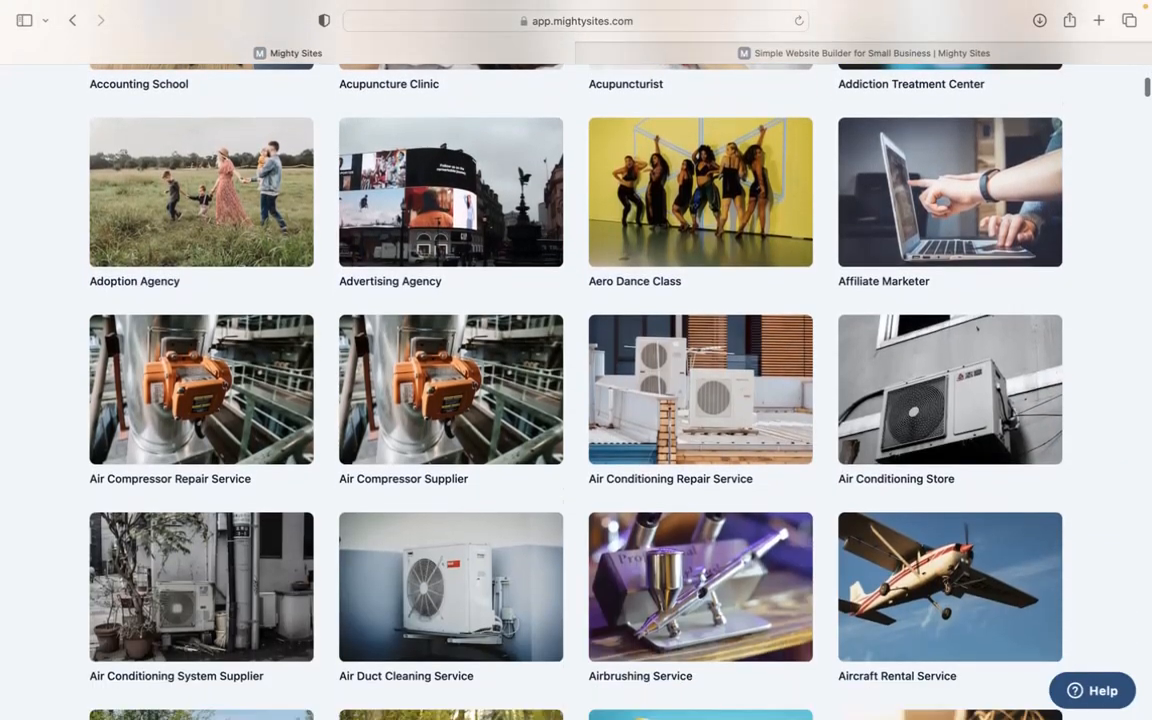
scroll(576, 353, down, 5)
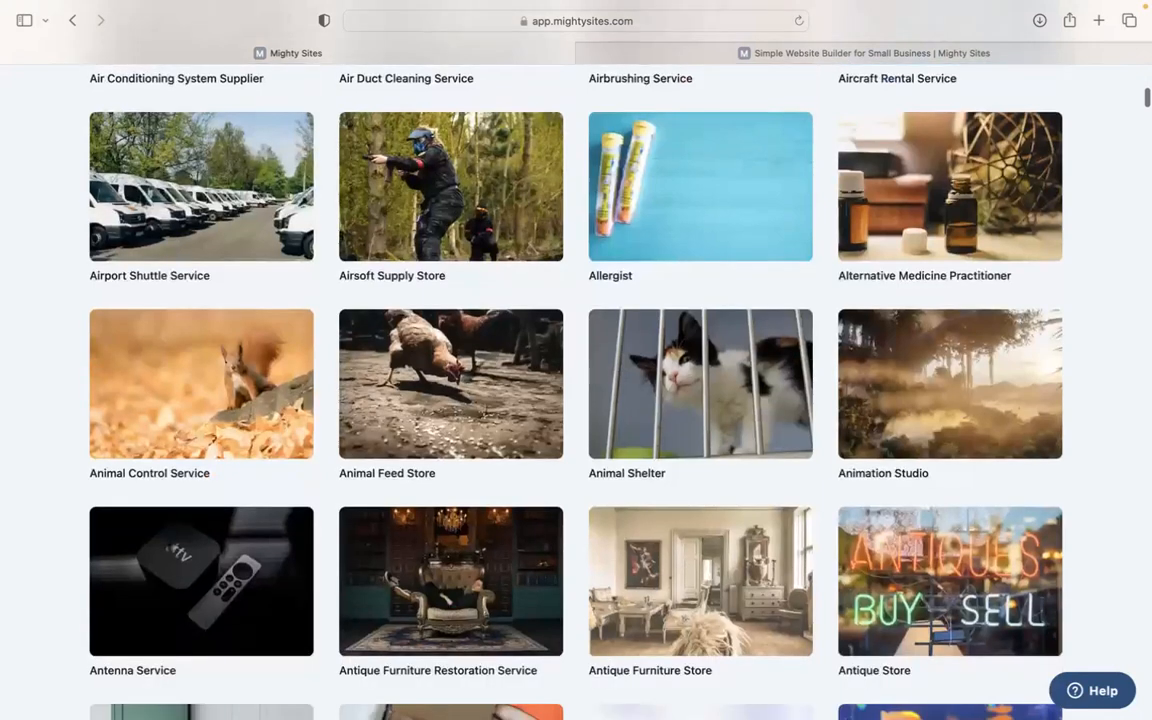
scroll(576, 353, up, 1)
scroll(576, 360, up, 12)
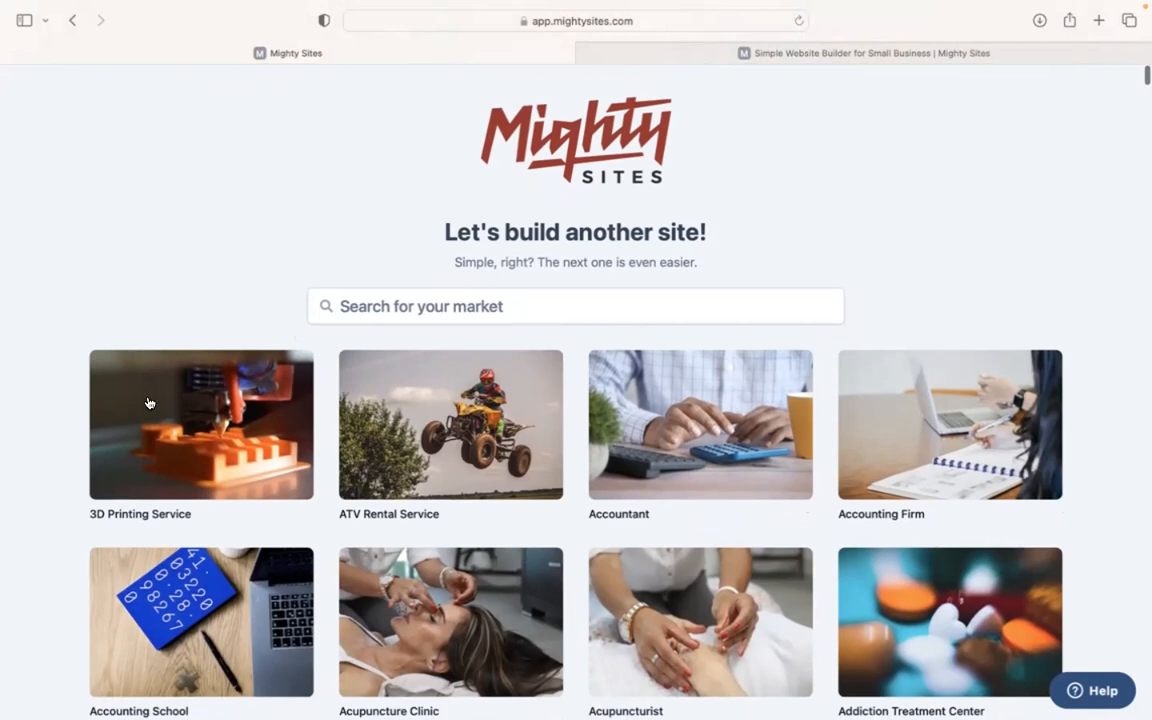
Step: Start from the 3D Printing Service market and enter Rochelle's 3D Printing Service, Denver, Colorado
click(227, 366)
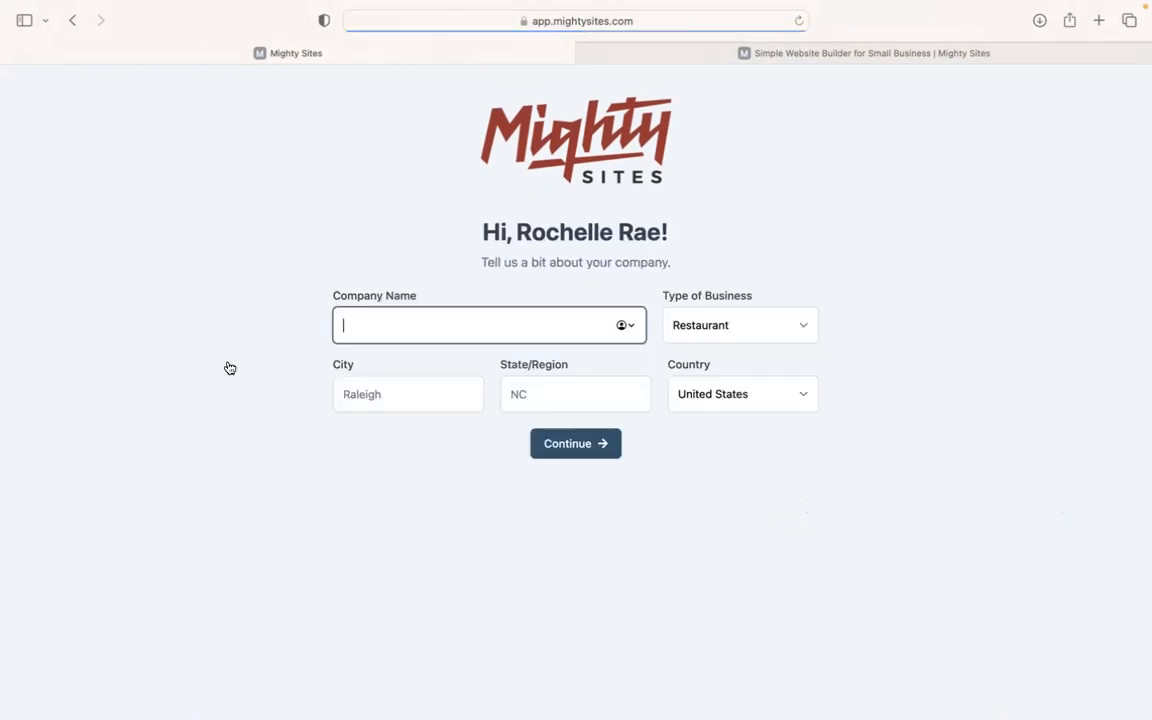
text(Rochelle's)
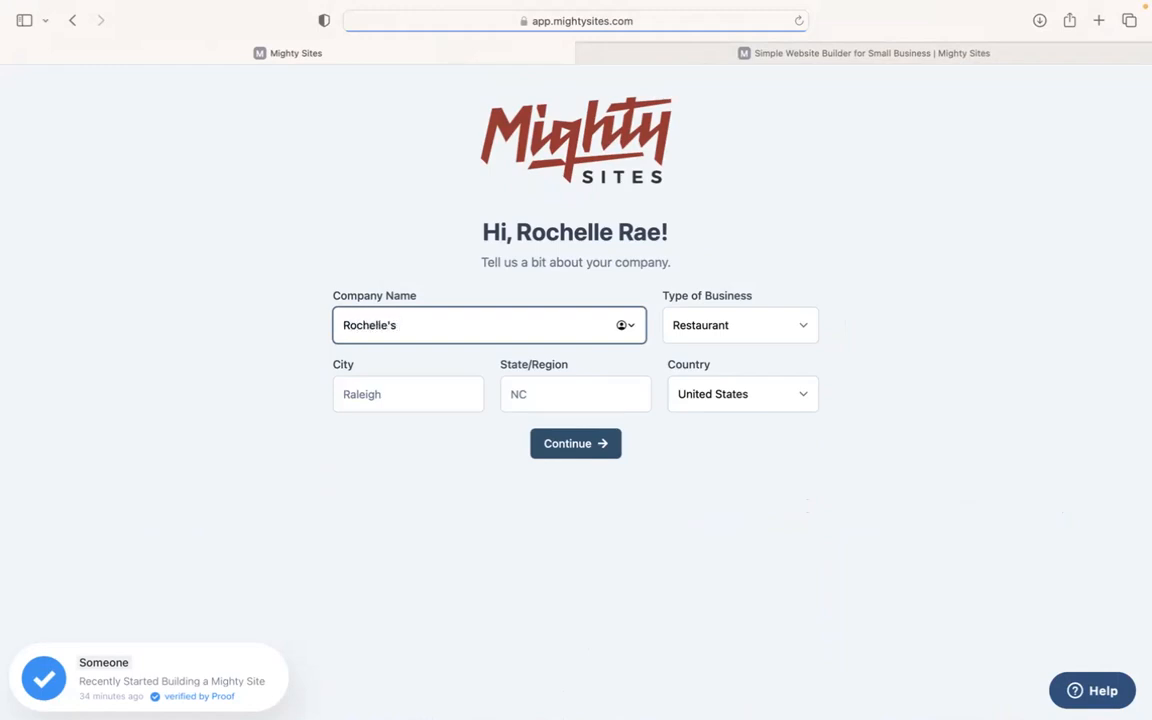
text( 3D Printing Service)
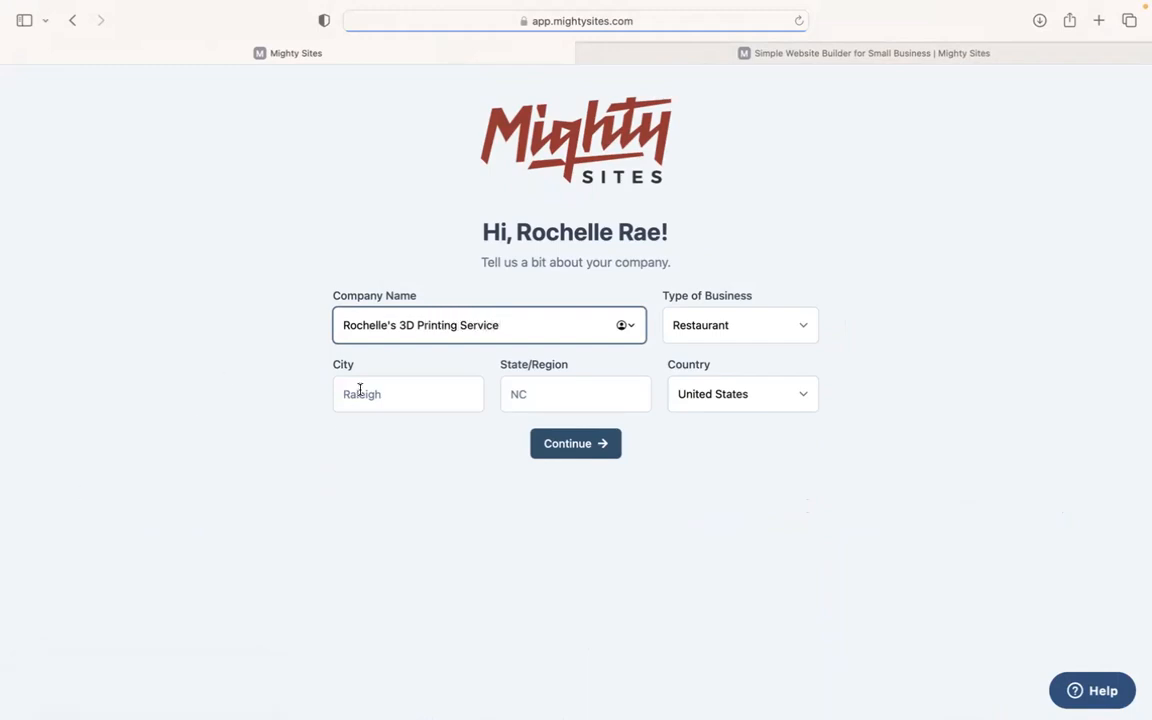
click(376, 390)
text(Denver)
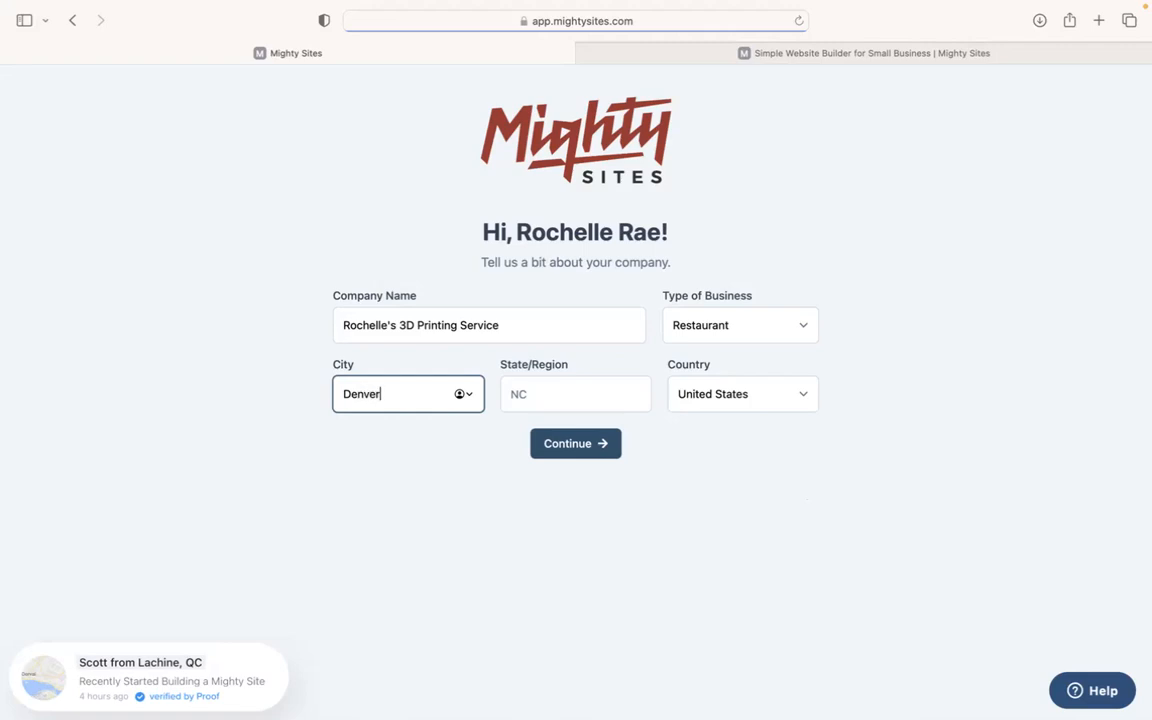
click(537, 393)
text(Colorado)
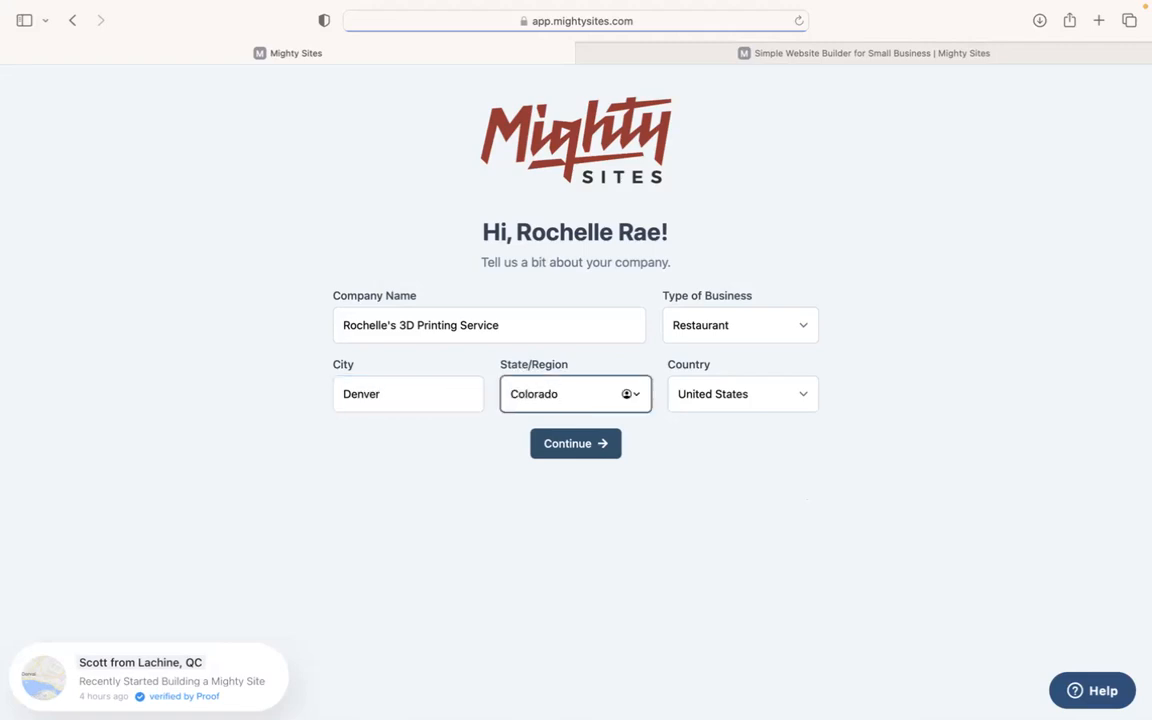
Step: Set the business type to Service and submit the company details
click(709, 337)
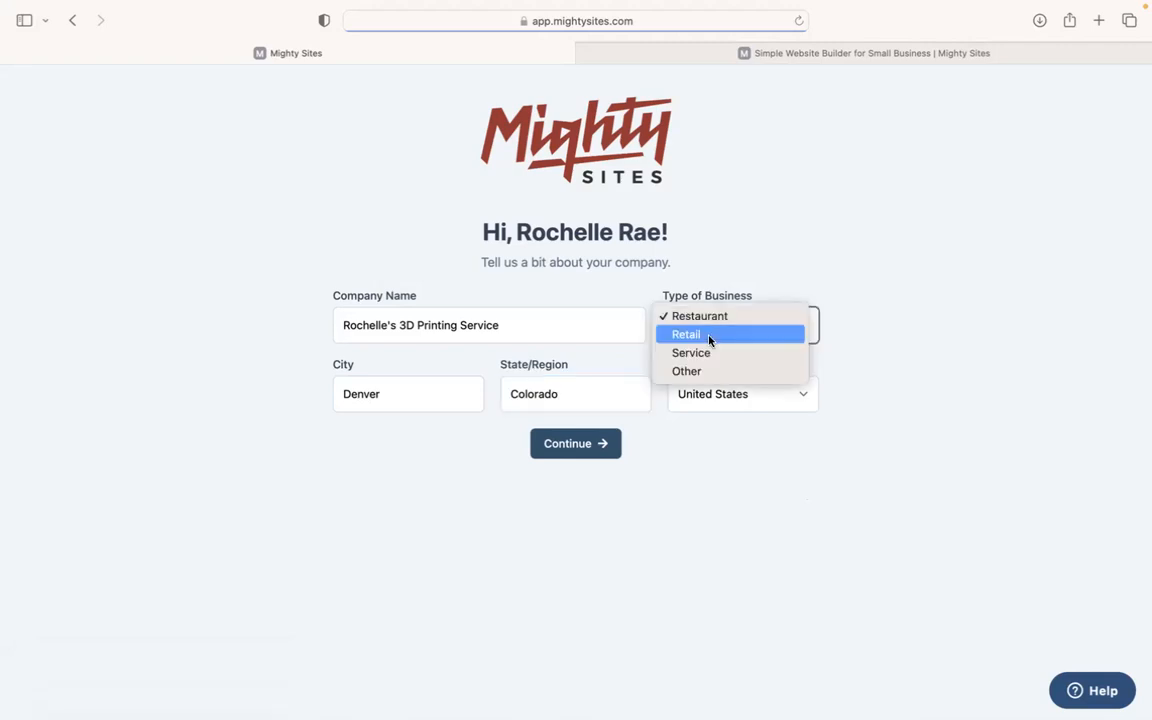
click(714, 356)
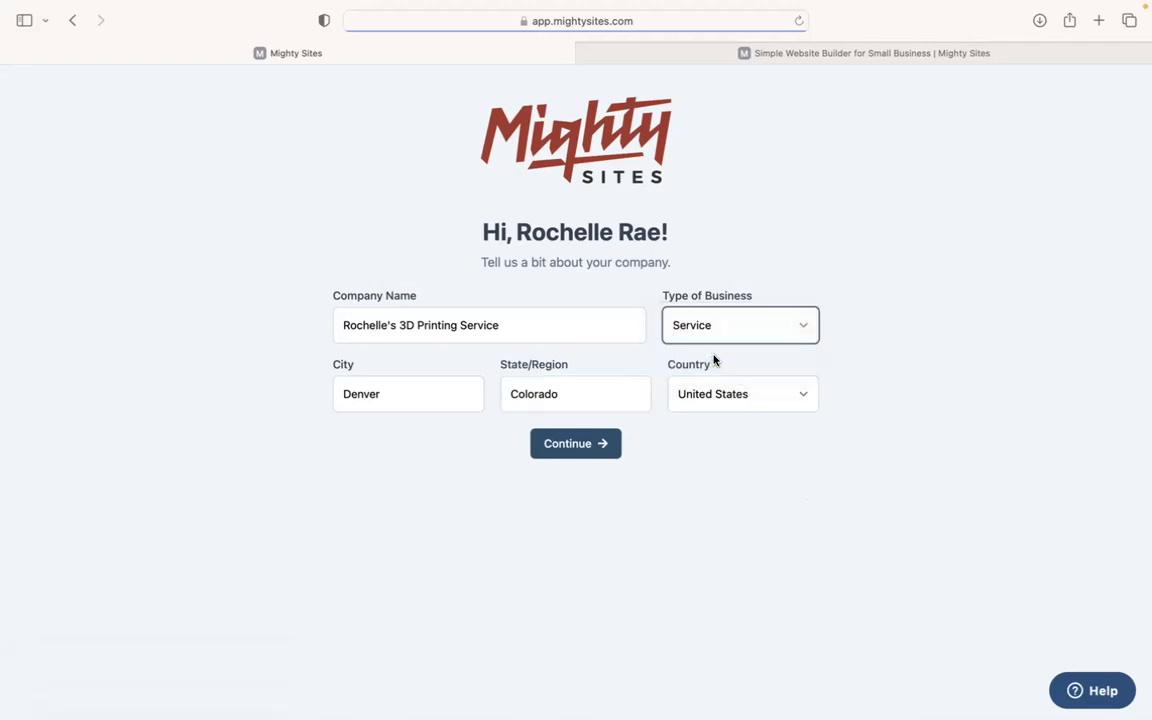
click(600, 443)
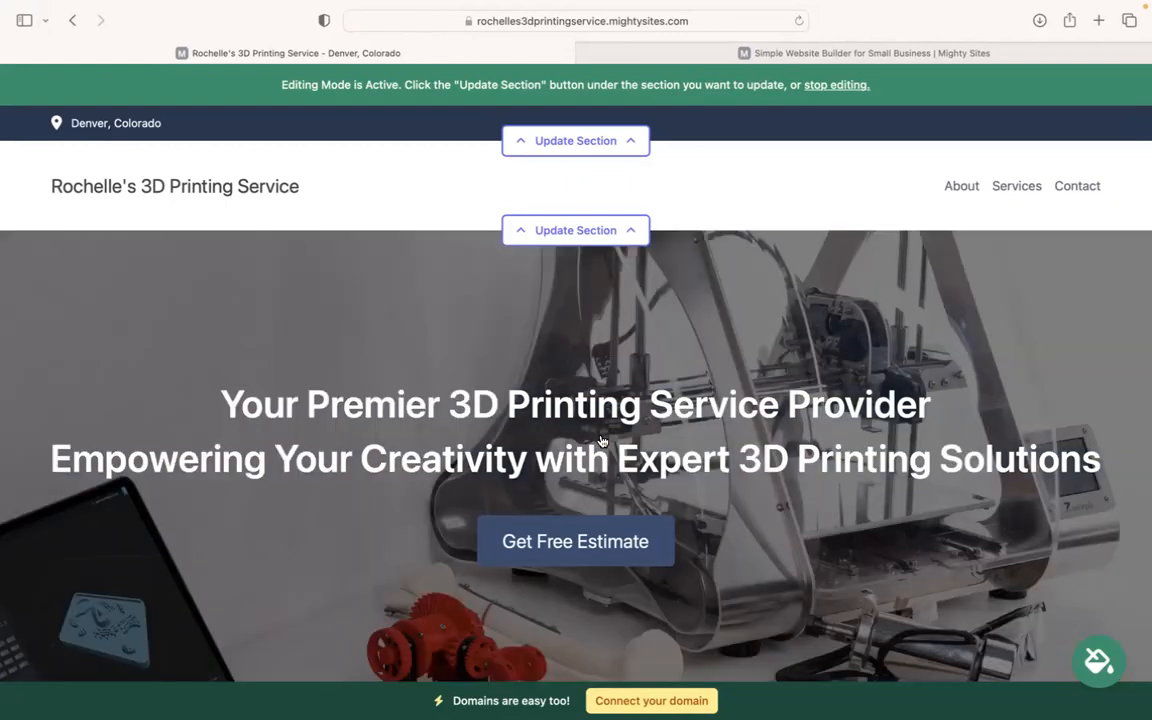
Step: Scroll through the generated site's about, services and contact sections, then back to the top
scroll(601, 440, down, 8)
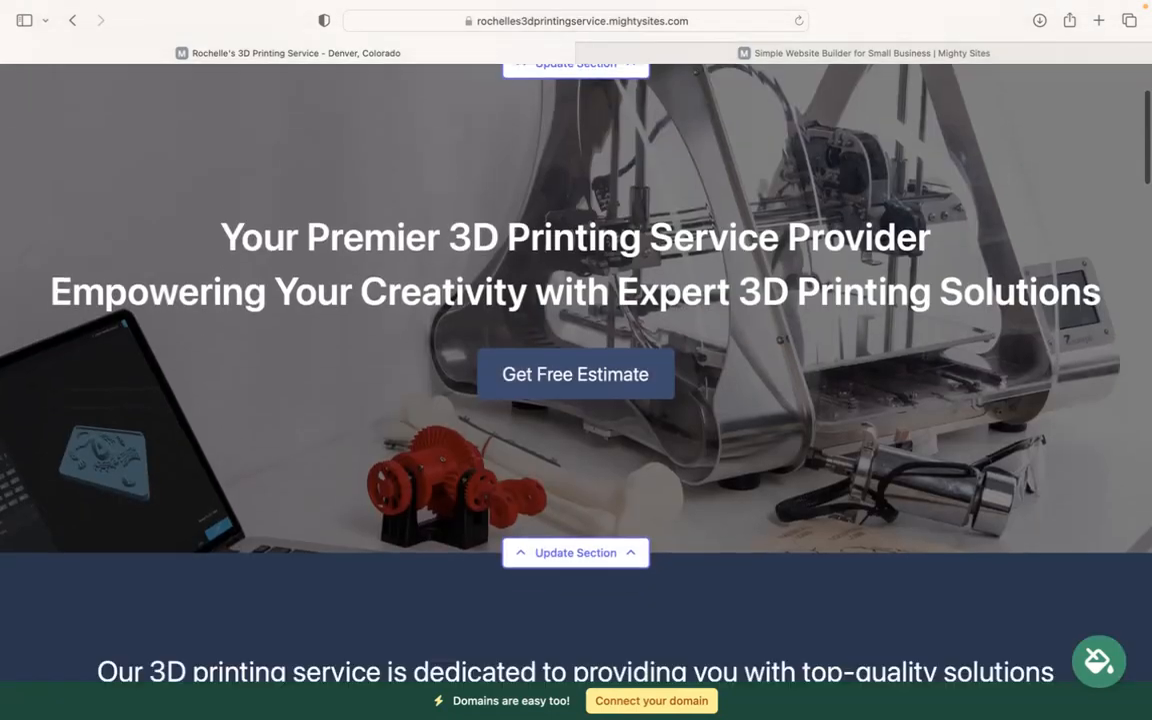
scroll(601, 440, down, 3)
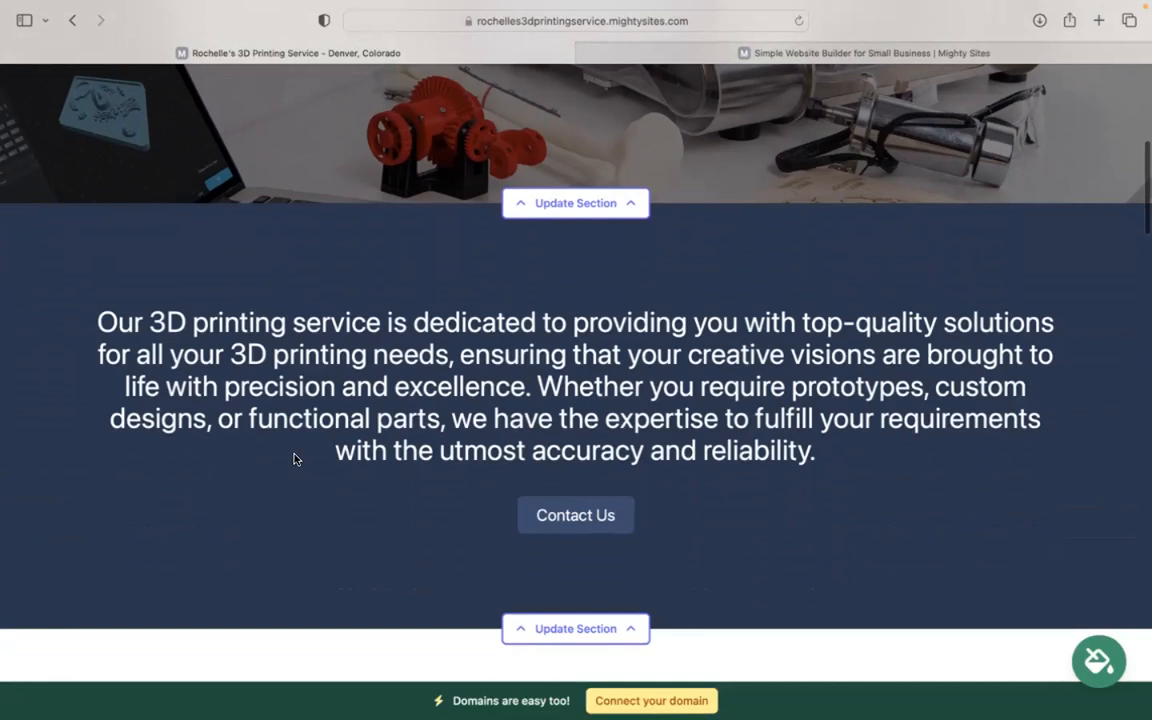
scroll(576, 380, down, 12)
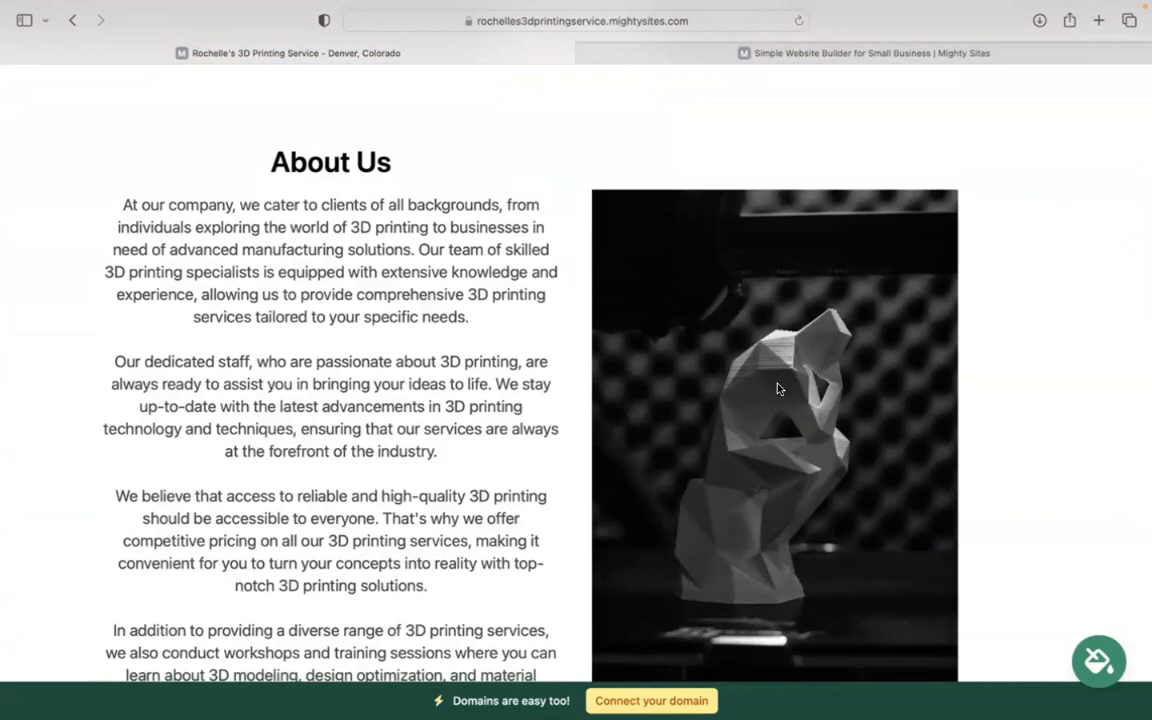
scroll(778, 388, down, 6)
scroll(576, 370, down, 8)
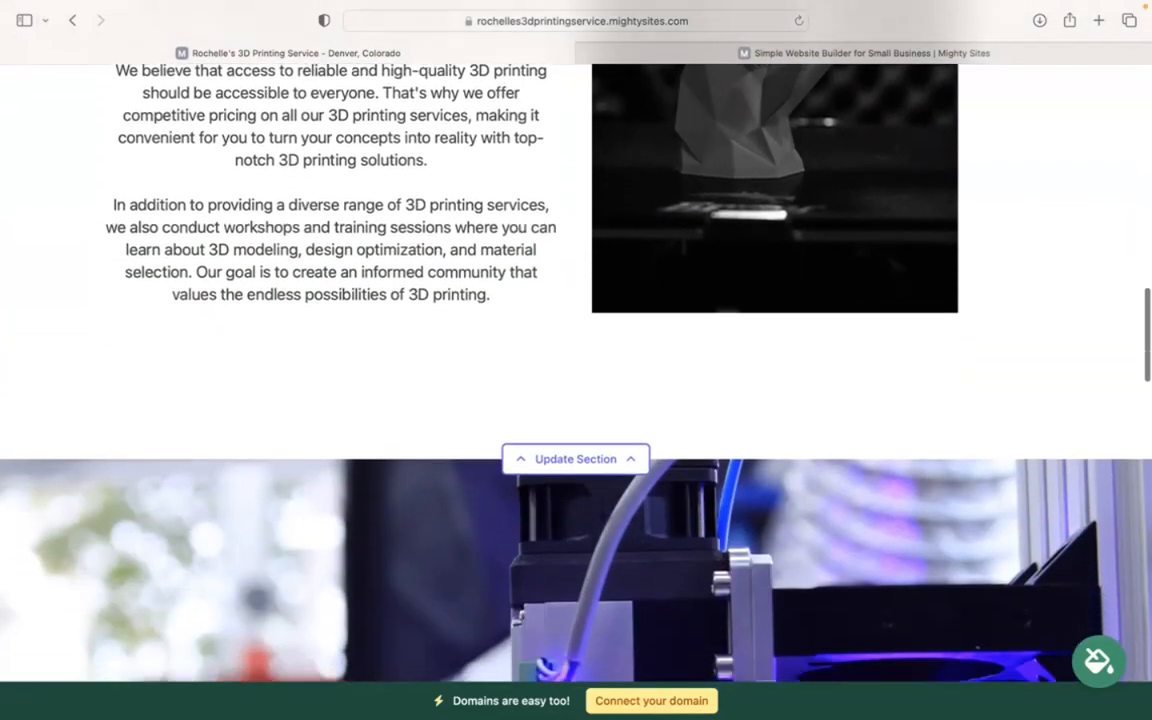
scroll(576, 380, down, 3)
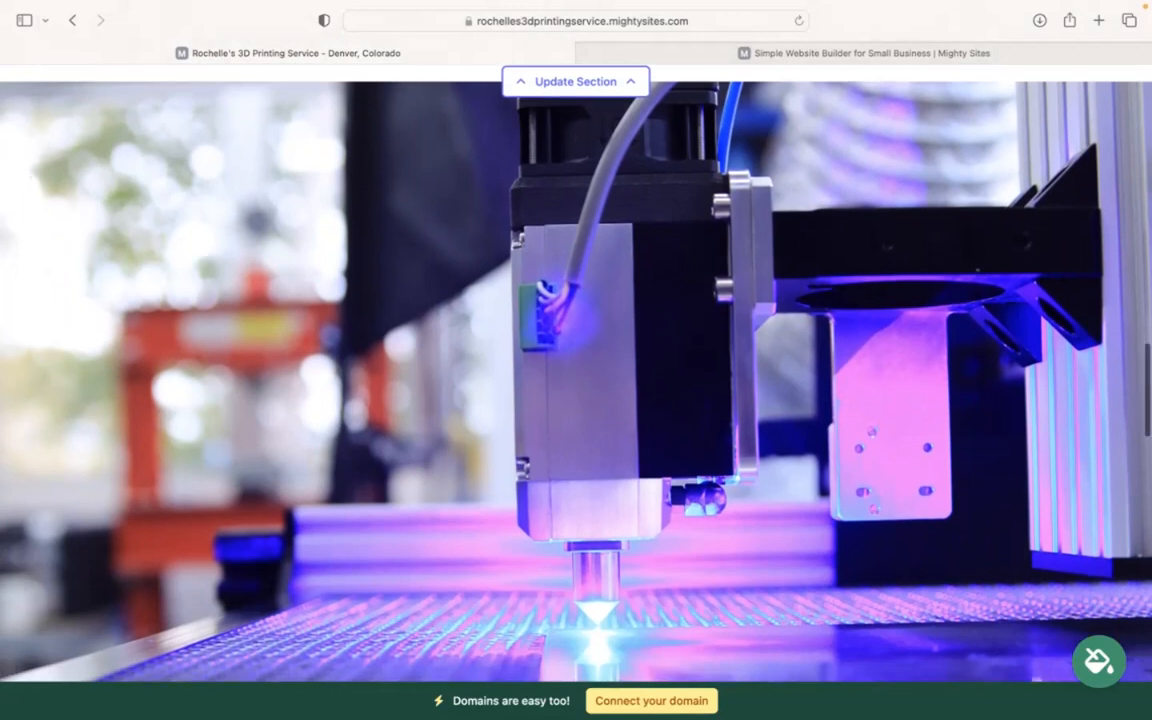
scroll(576, 380, down, 10)
scroll(576, 380, down, 5)
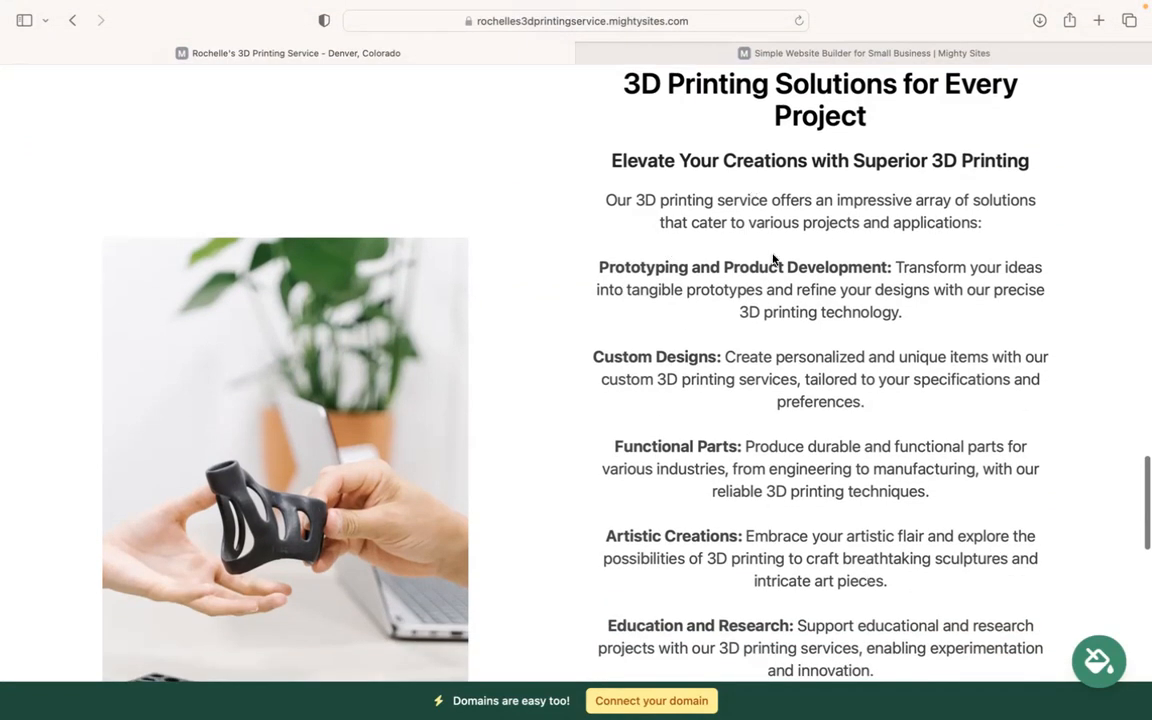
scroll(896, 524, down, 6)
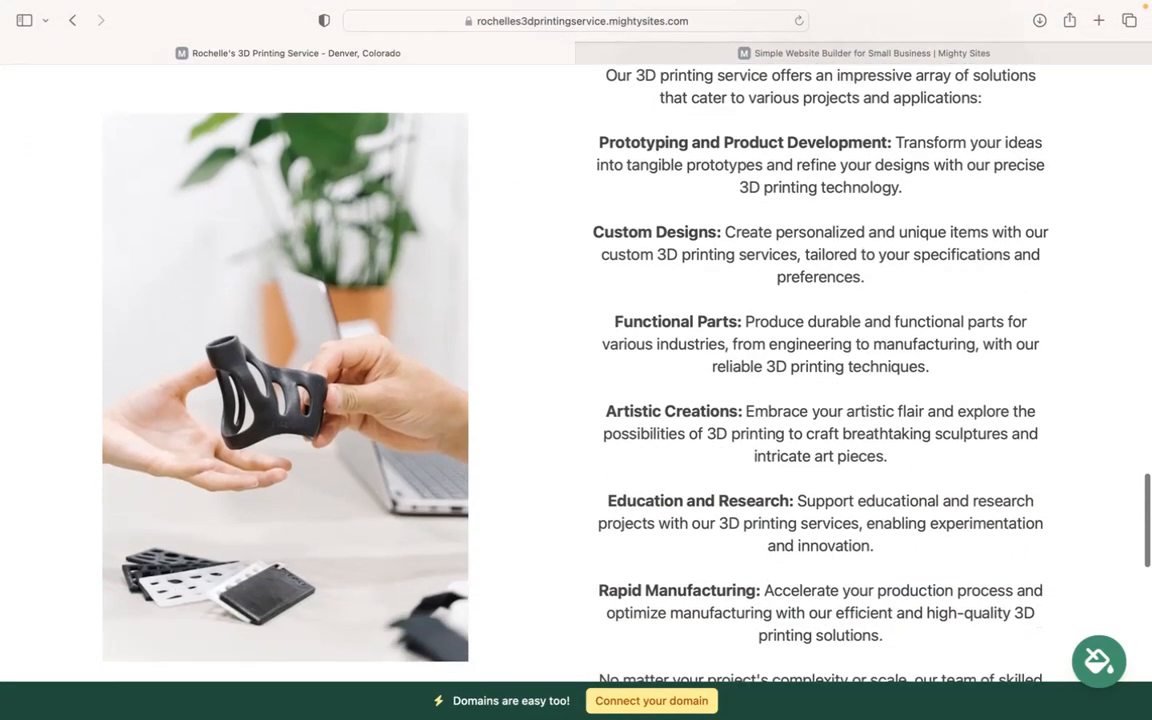
scroll(576, 380, down, 8)
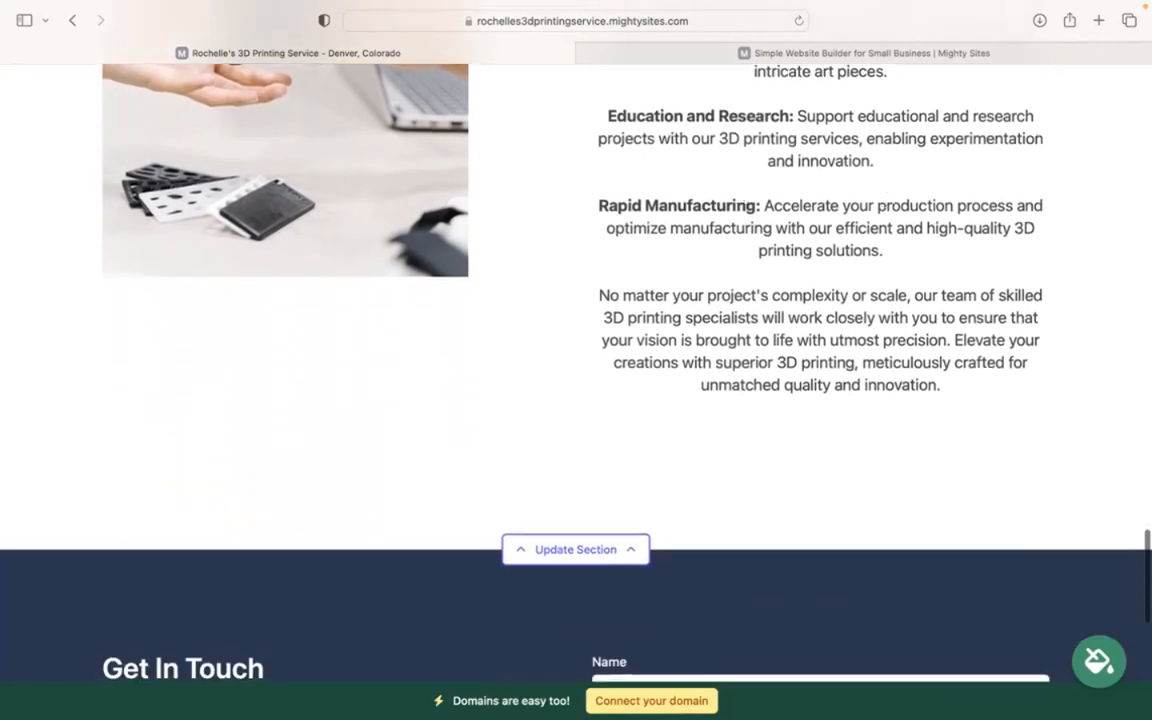
scroll(576, 380, up, 5)
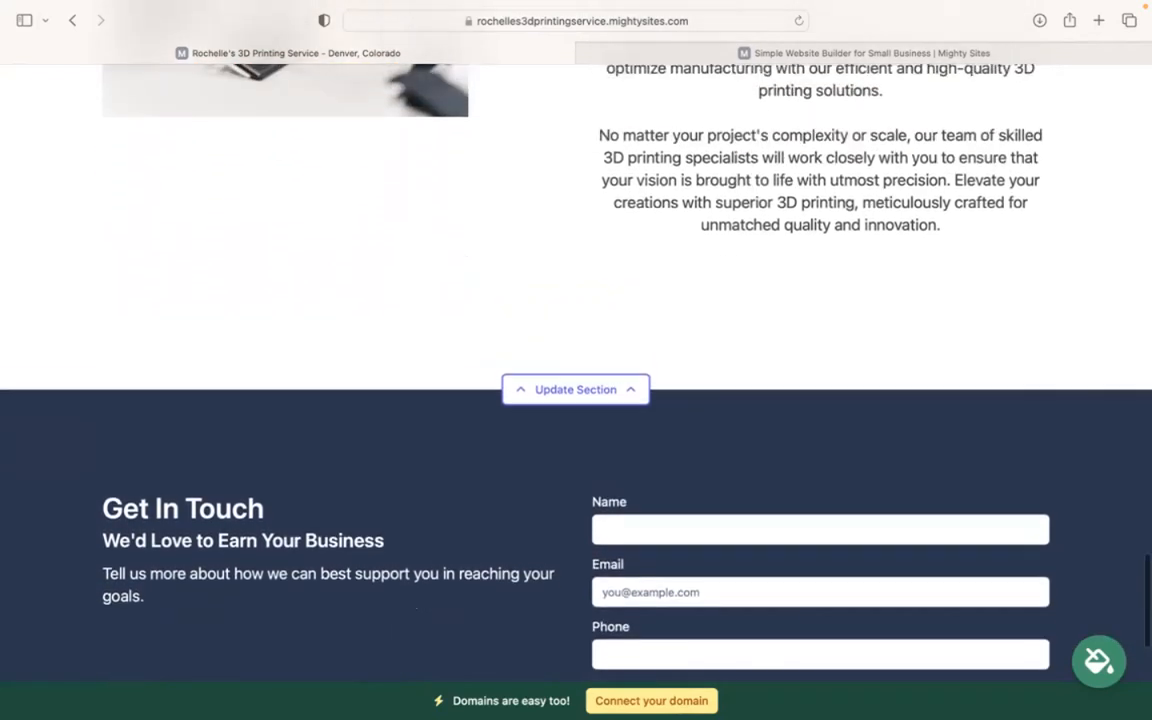
scroll(576, 380, up, 10)
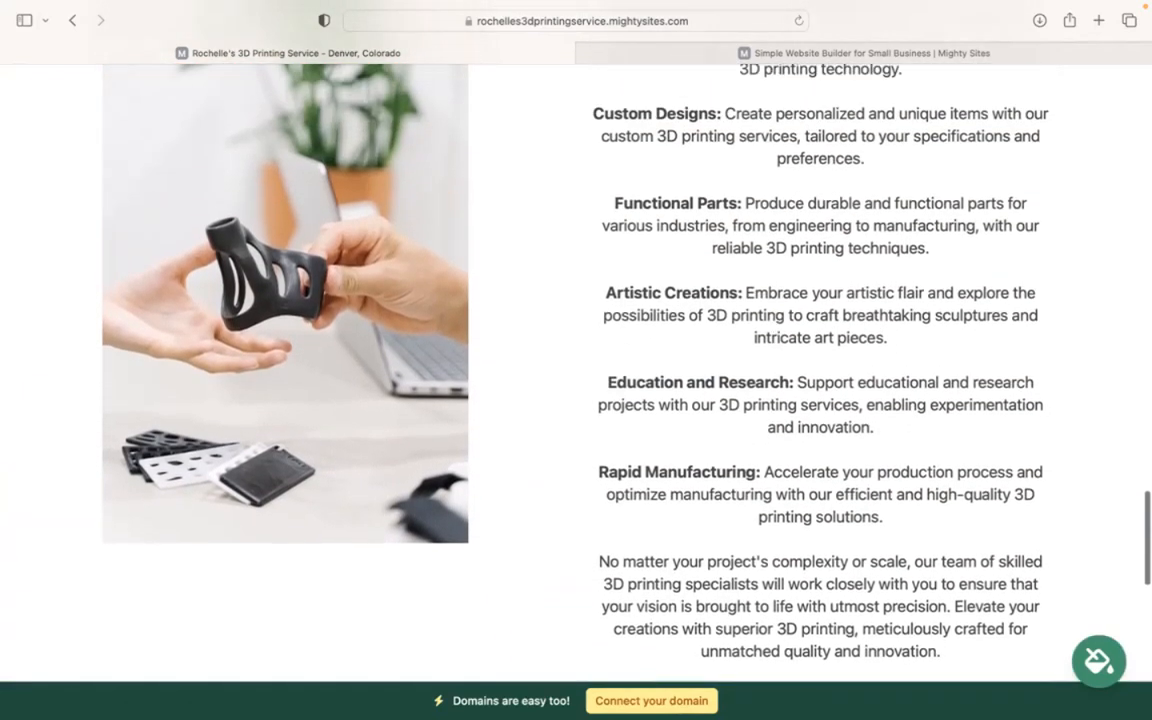
scroll(576, 380, up, 8)
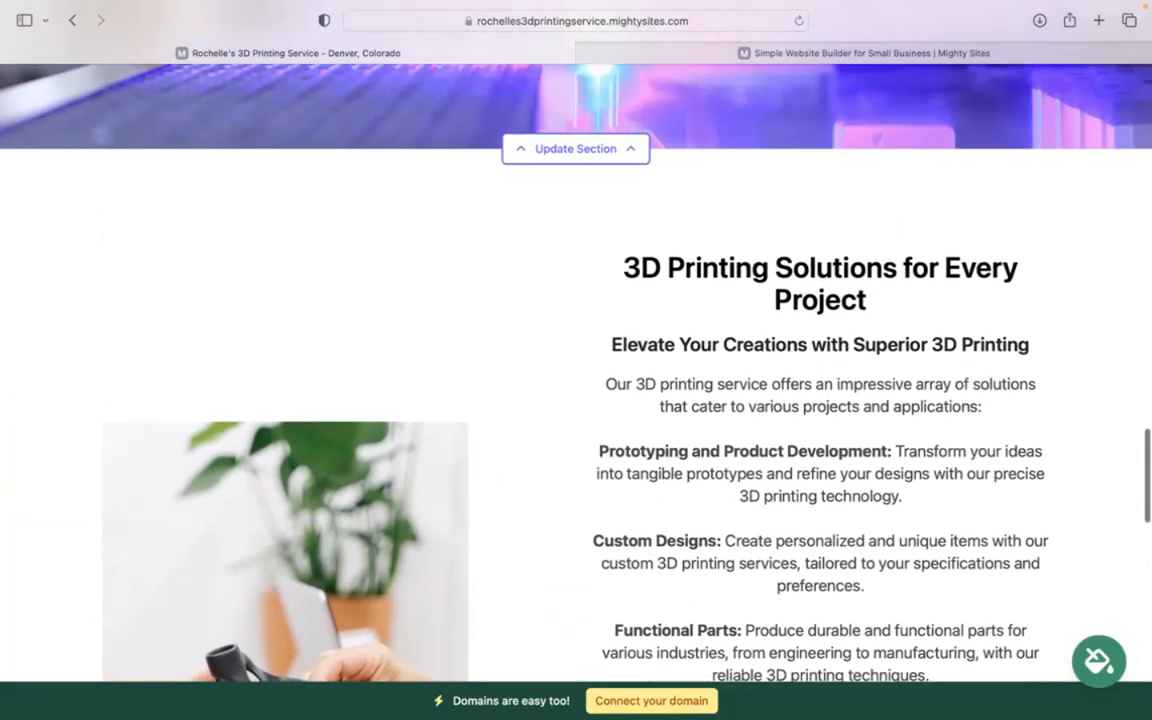
scroll(576, 380, up, 20)
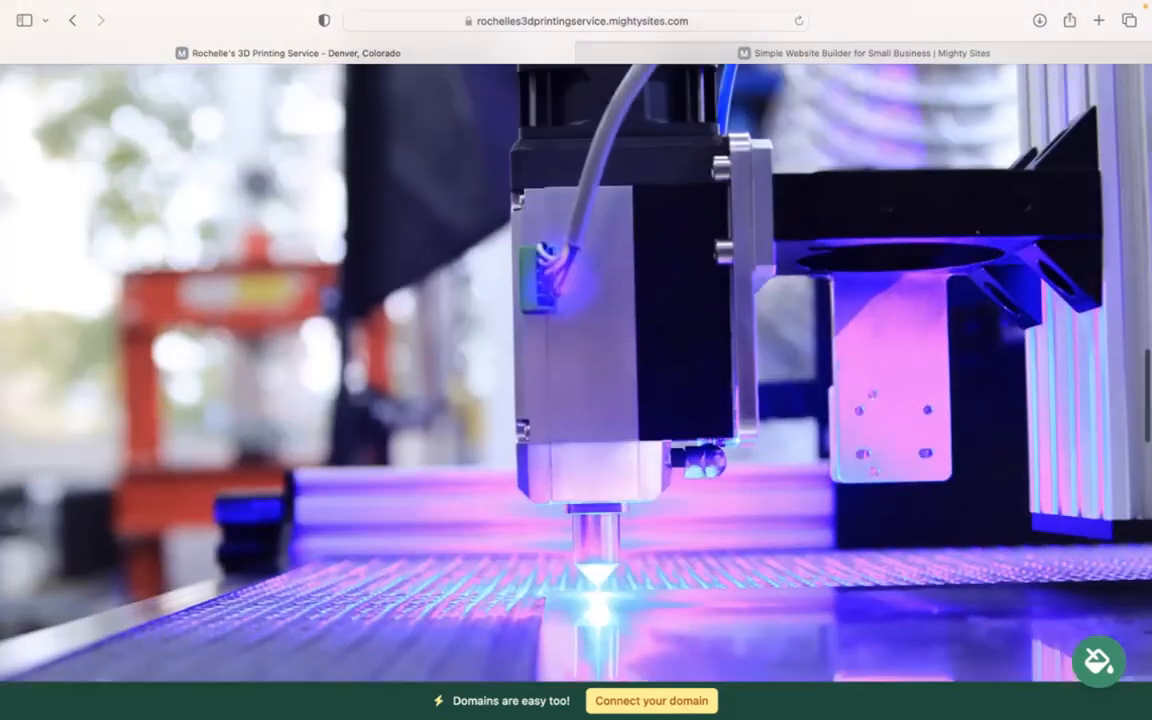
scroll(576, 380, up, 20)
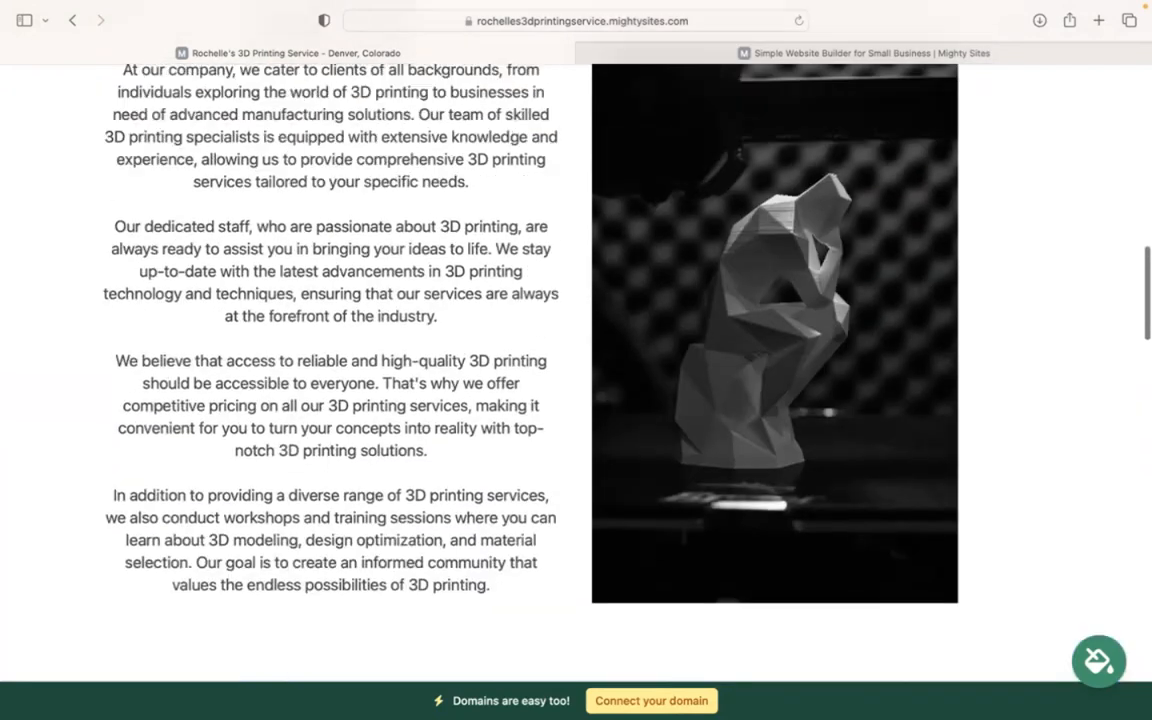
scroll(576, 380, up, 20)
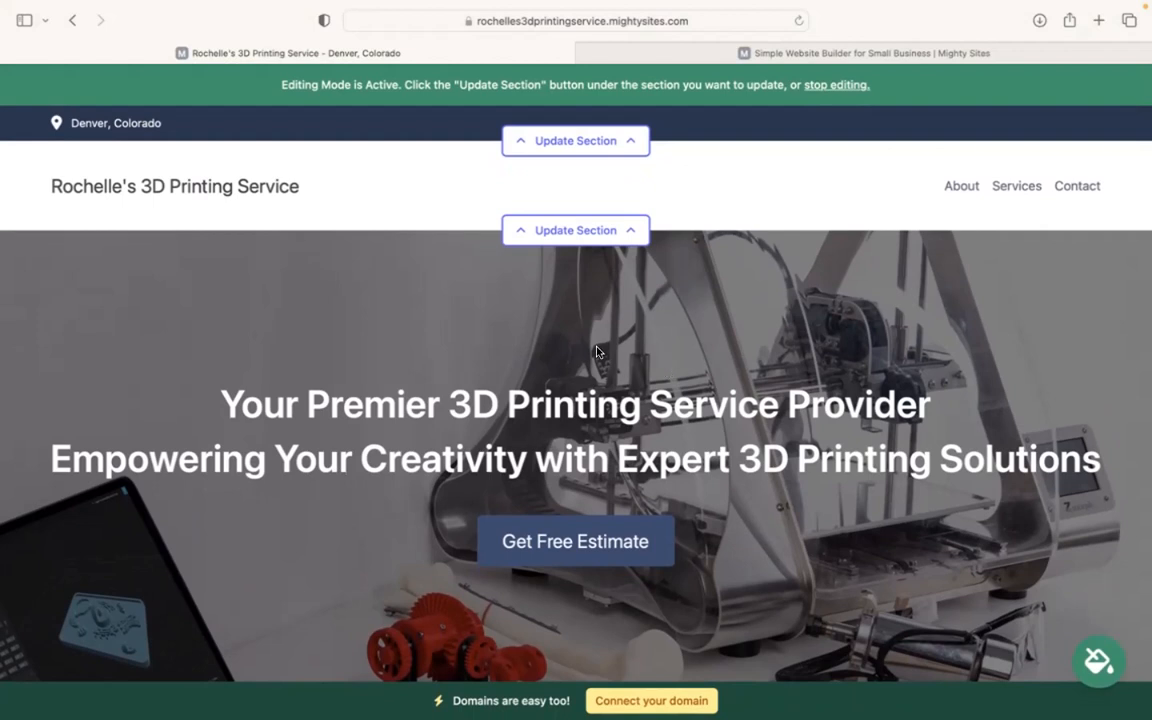
Step: Enter the organization email in the header location details and show it on the site
click(570, 138)
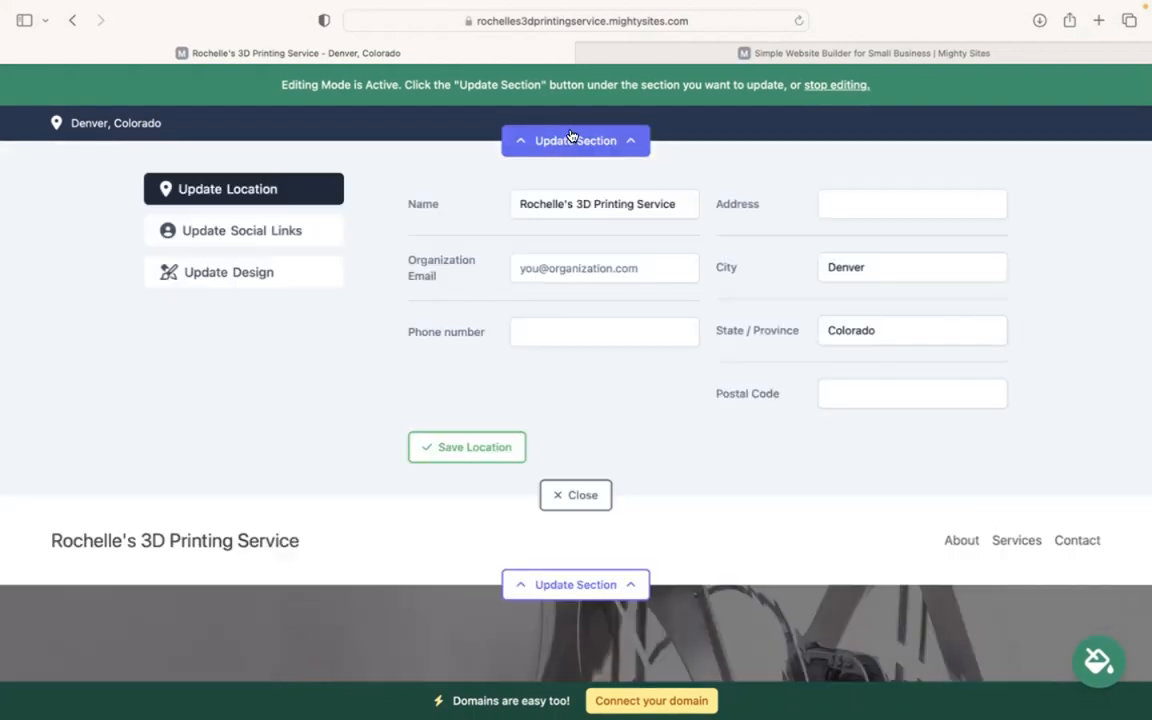
click(605, 267)
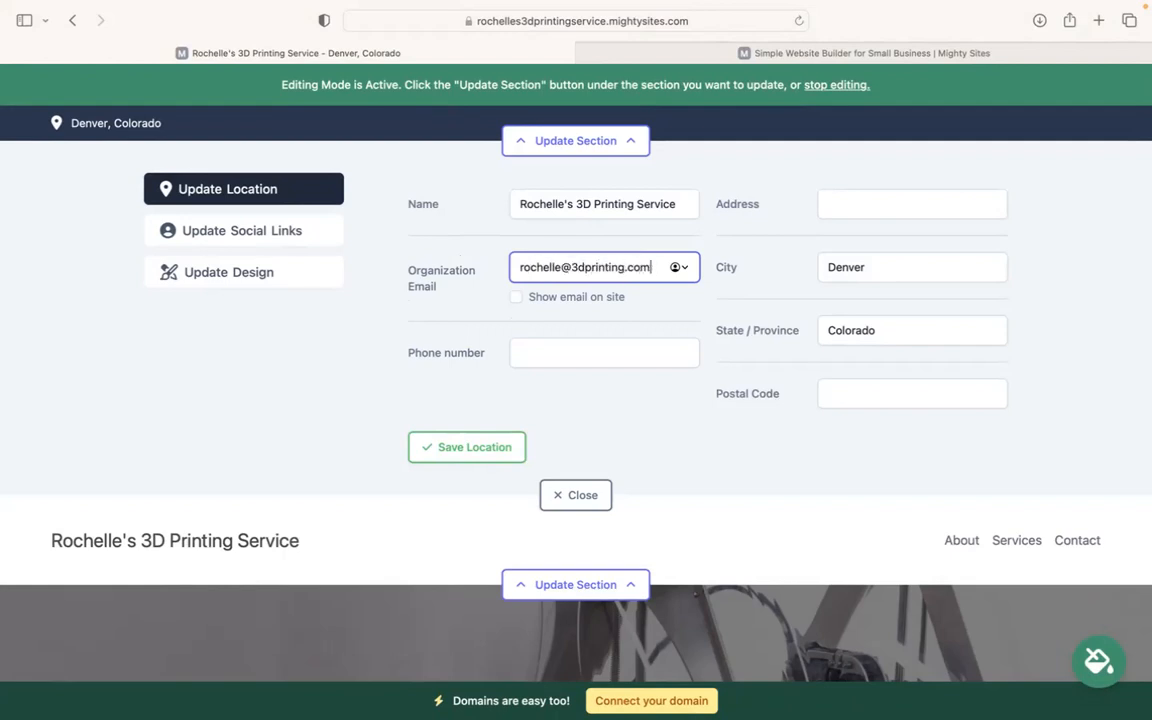
click(515, 299)
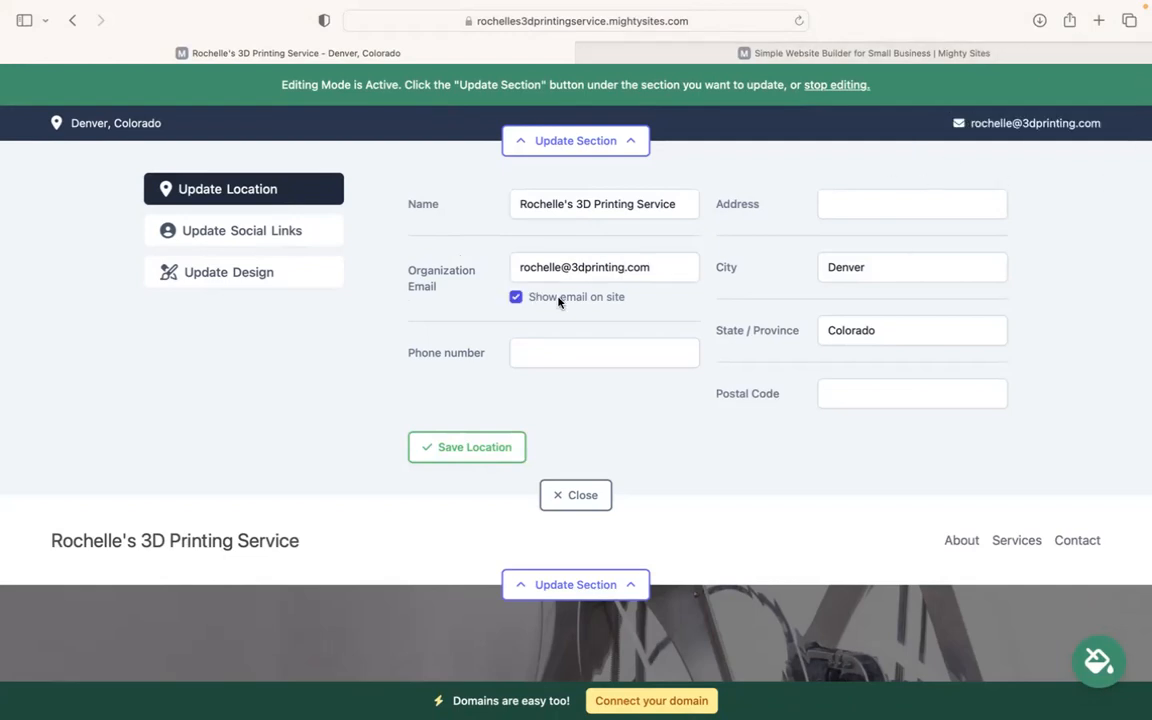
Step: Add the phone number, street address and postal code, then save the location
click(601, 355)
text(456-50585)
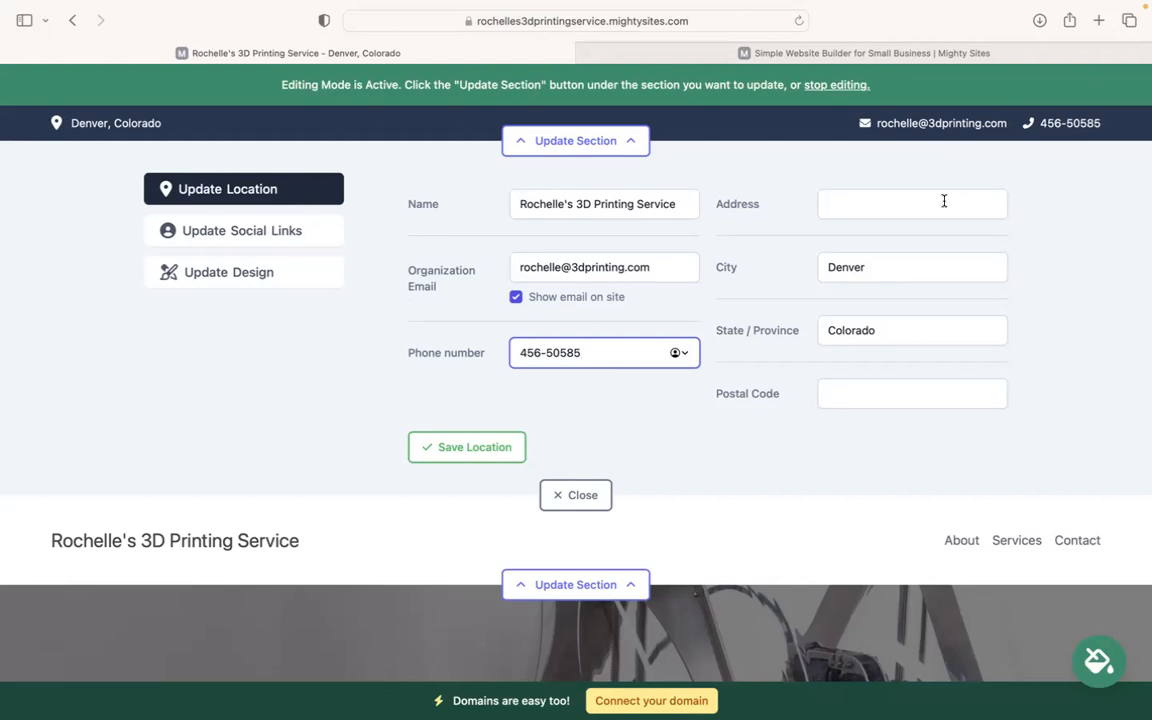
click(891, 200)
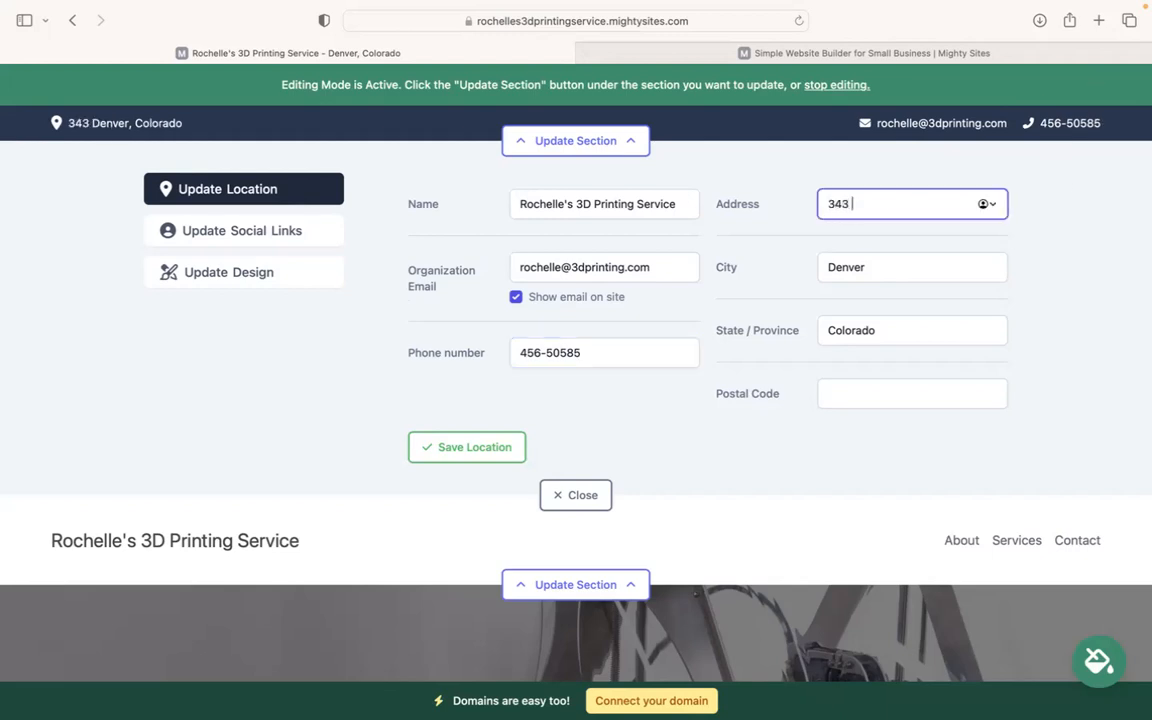
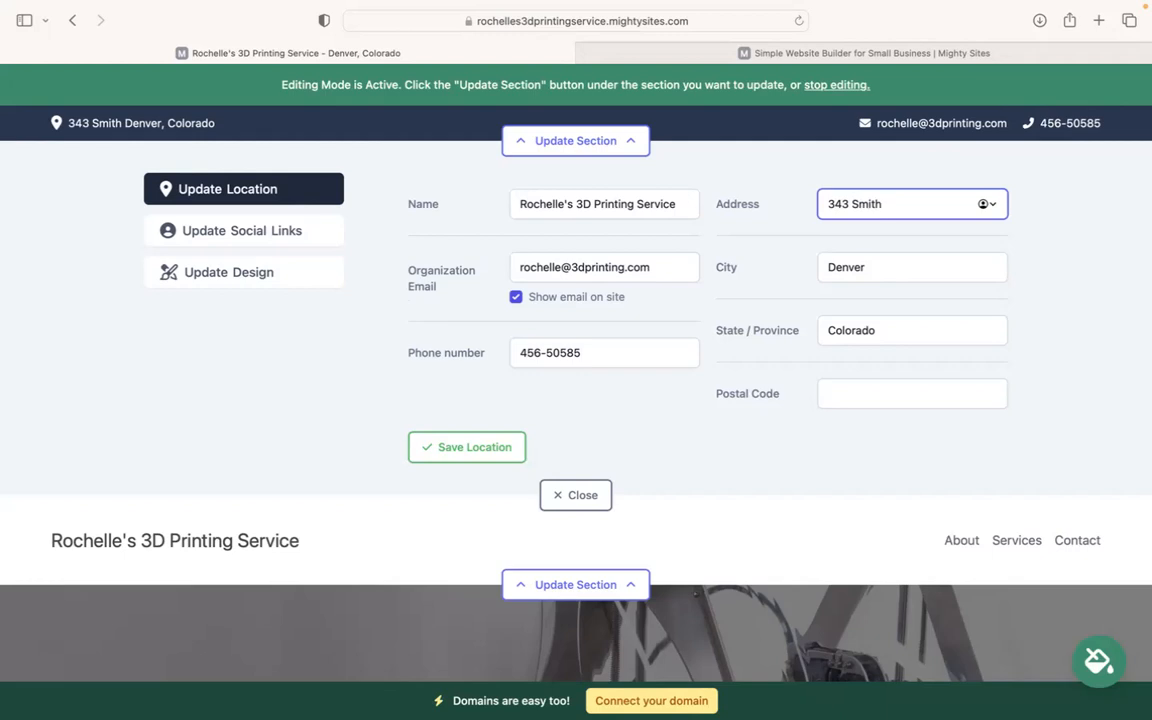
click(841, 379)
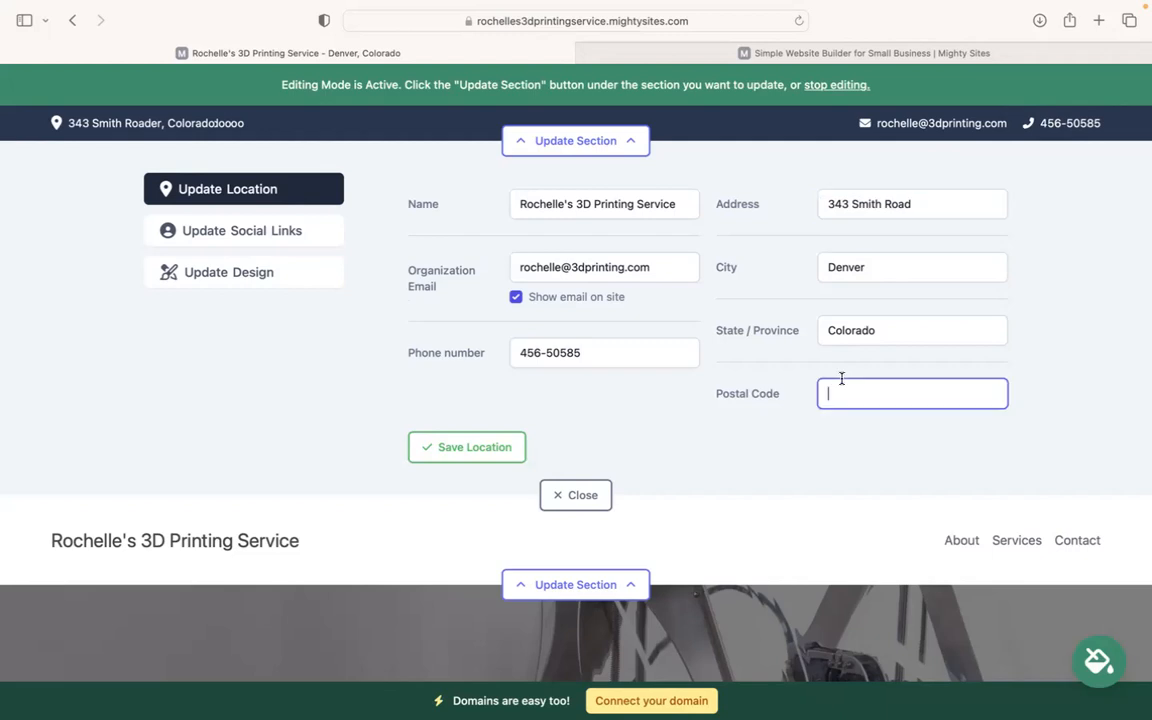
text(40596)
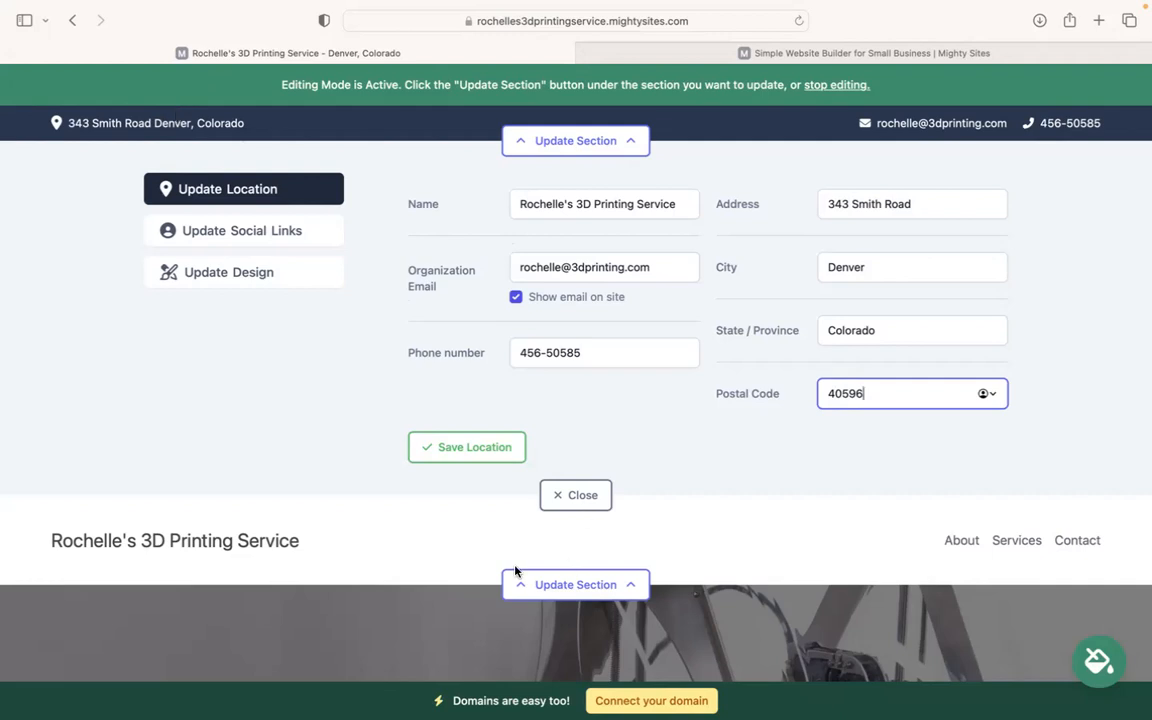
click(494, 446)
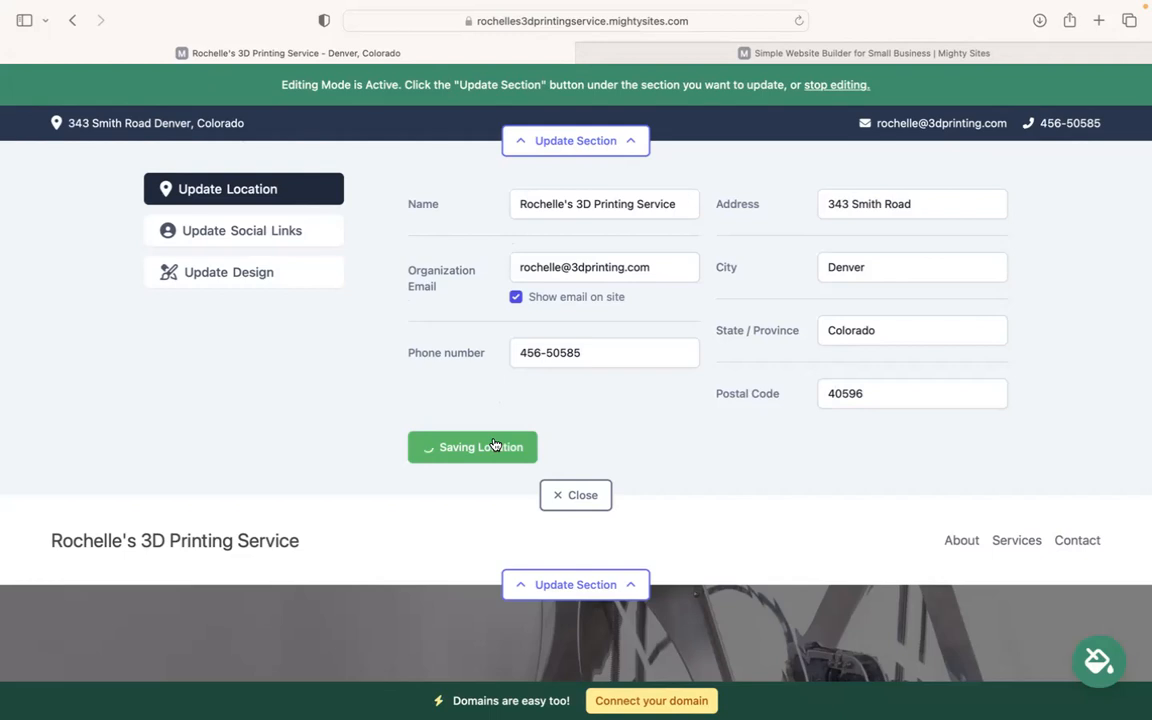
Step: Add the mightysites Instagram handle to the social links and save it
click(291, 230)
click(494, 211)
text(mightysites)
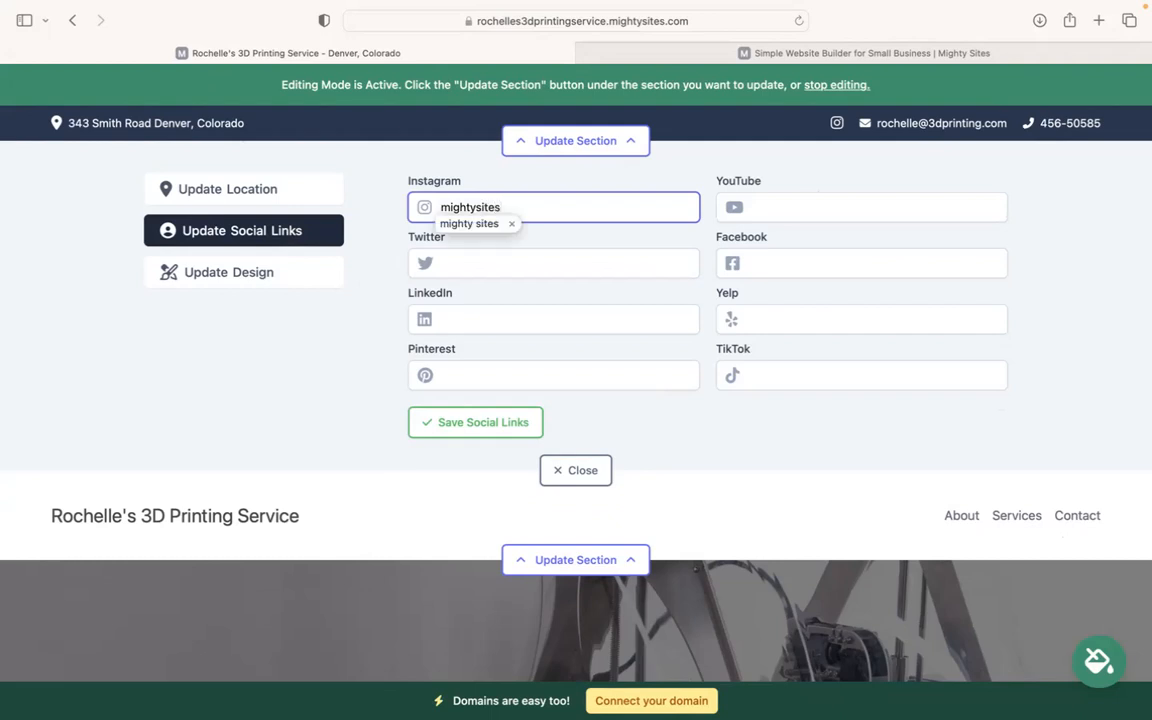
click(482, 424)
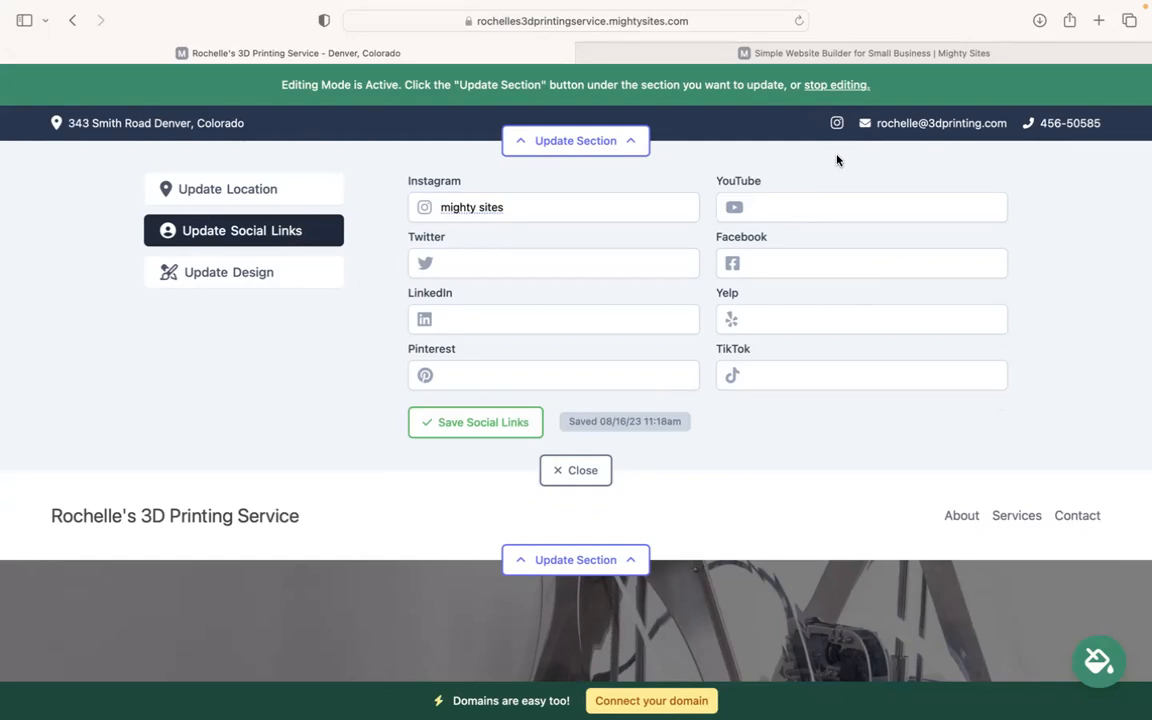
Step: Upload the Mighty Sites logo PNG as the header logo, save it and enlarge it once
click(568, 471)
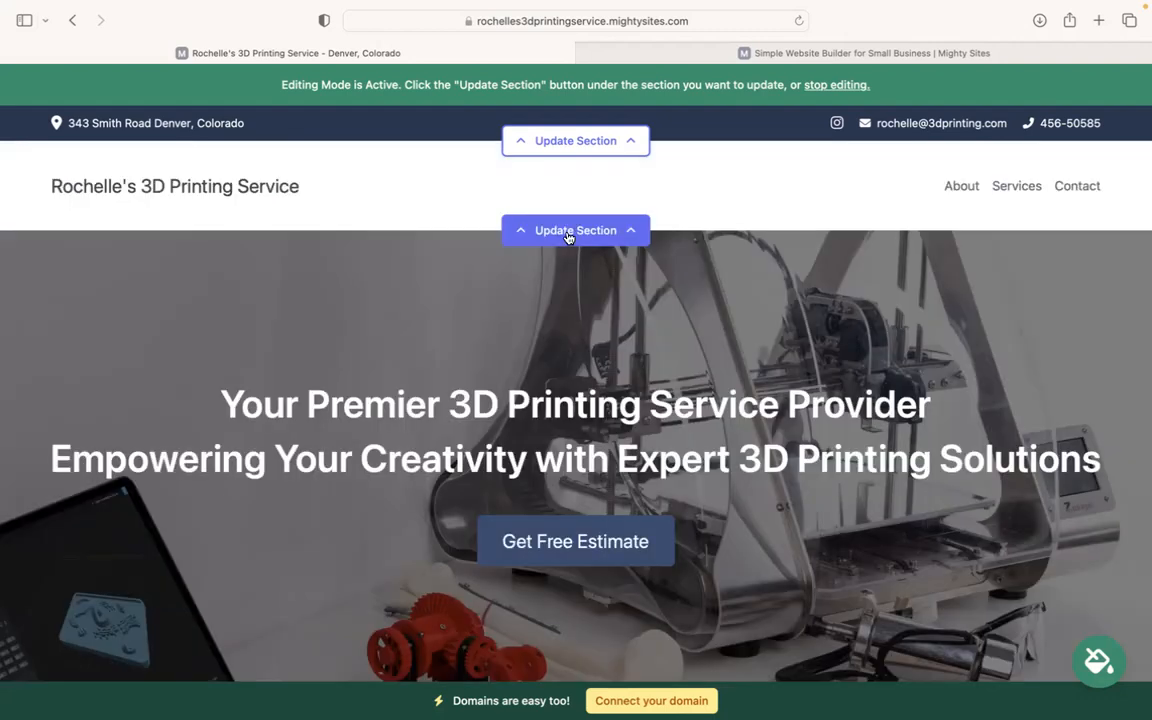
click(567, 230)
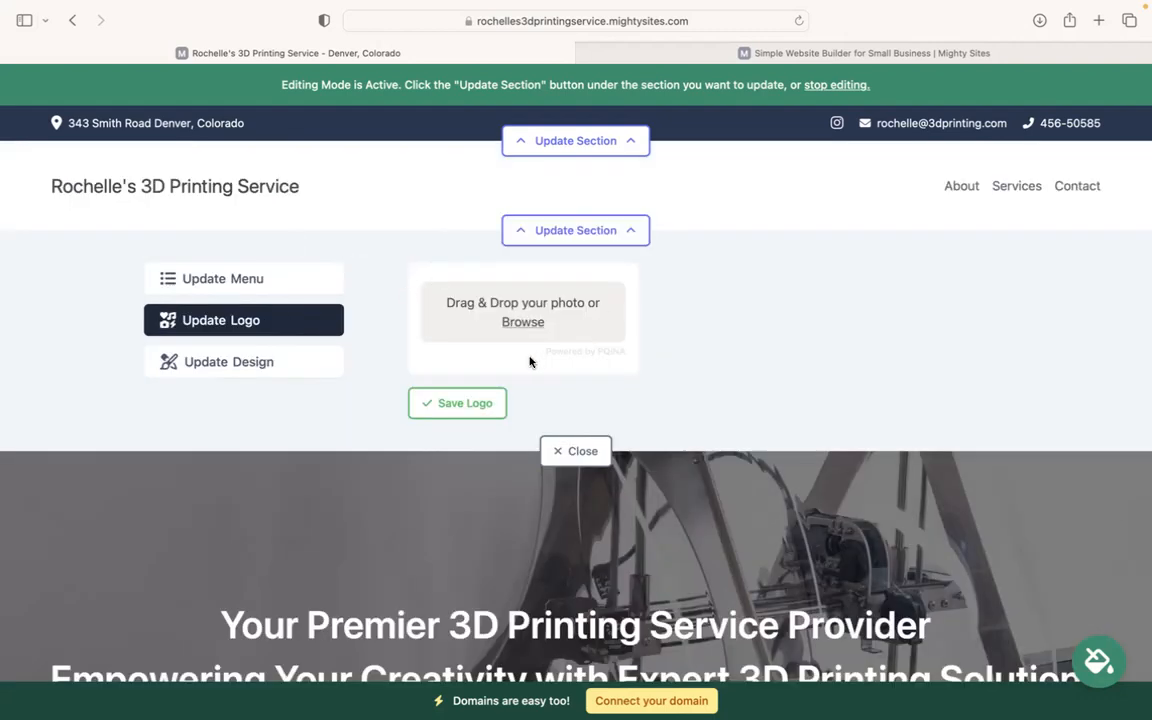
click(523, 322)
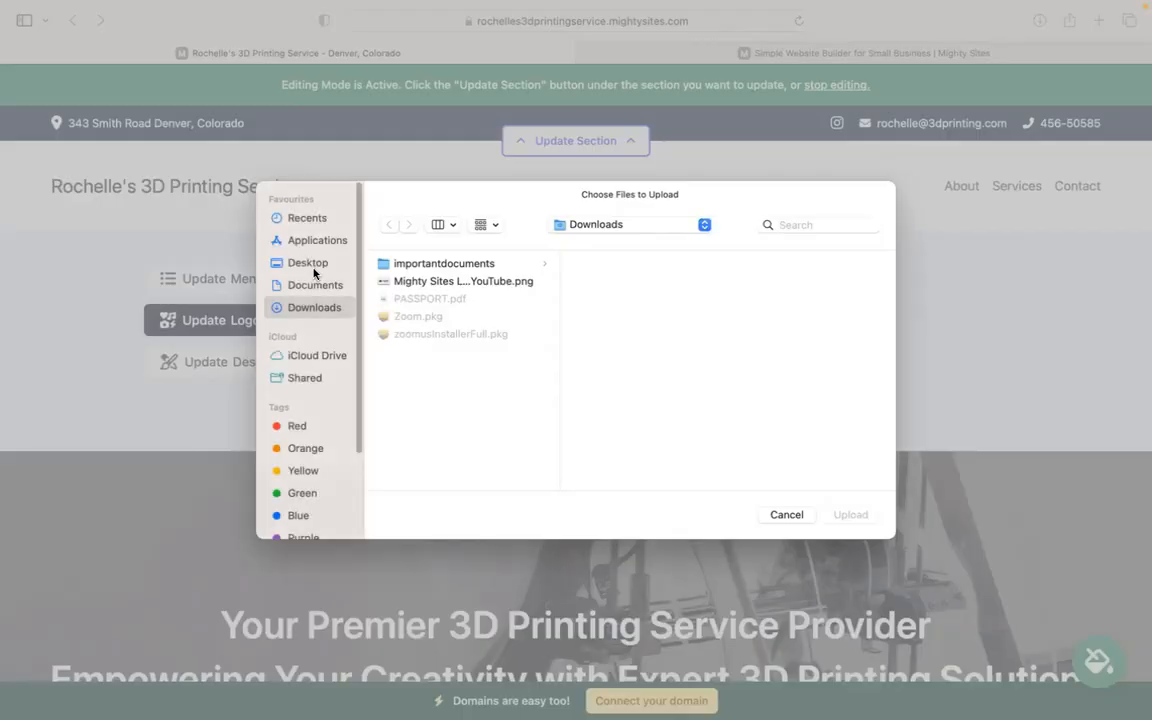
double_click(455, 283)
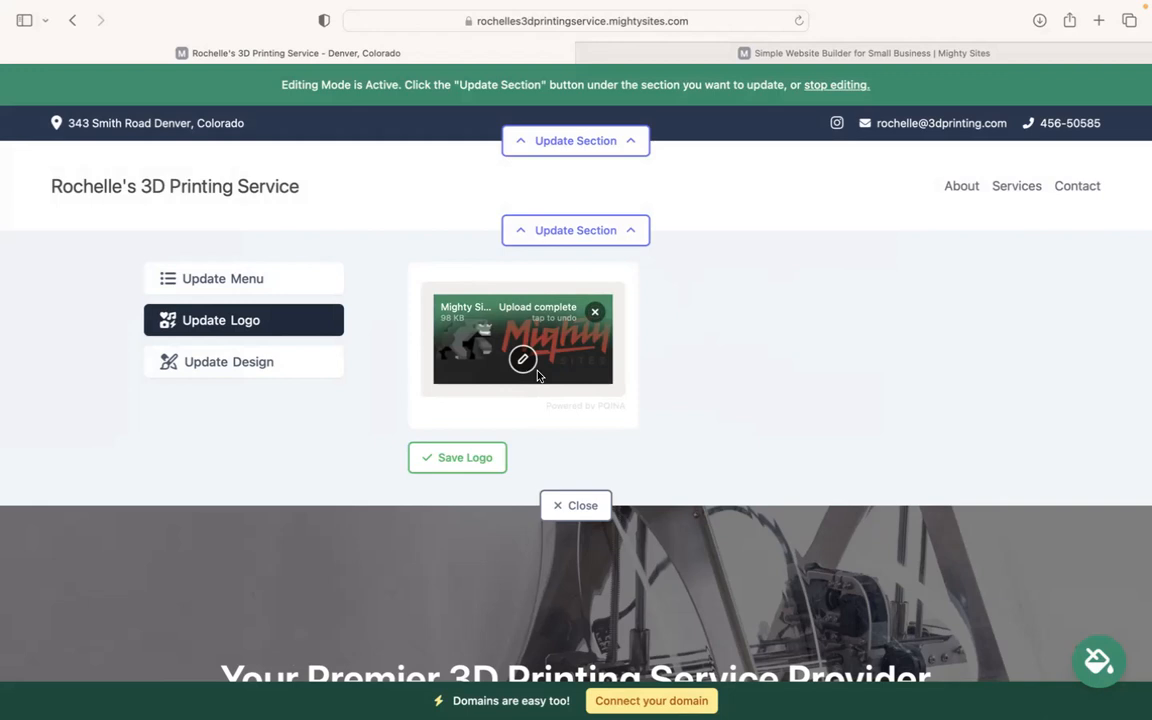
click(457, 457)
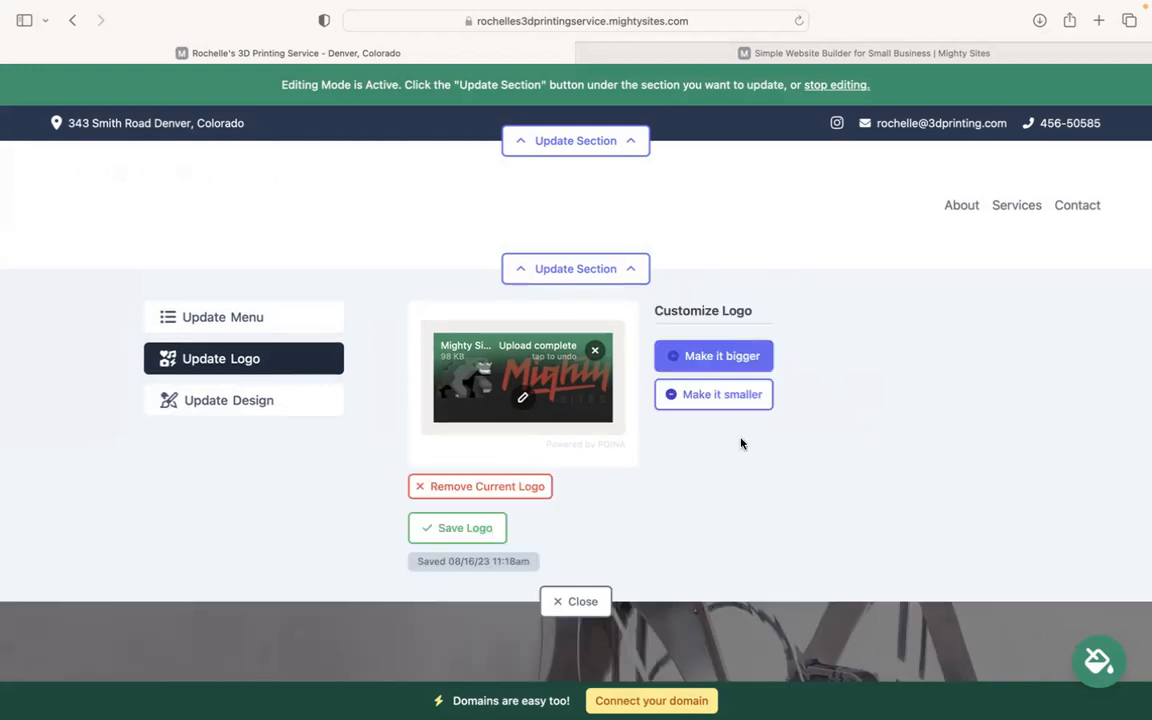
click(720, 355)
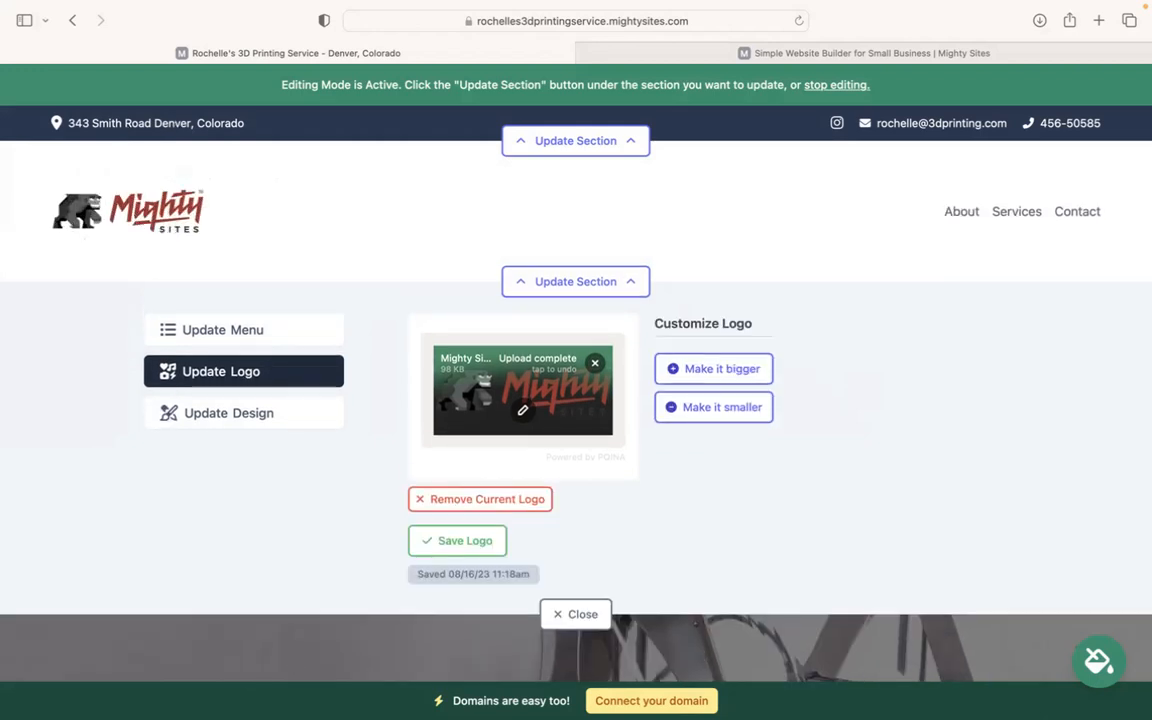
scroll(540, 427, down, 10)
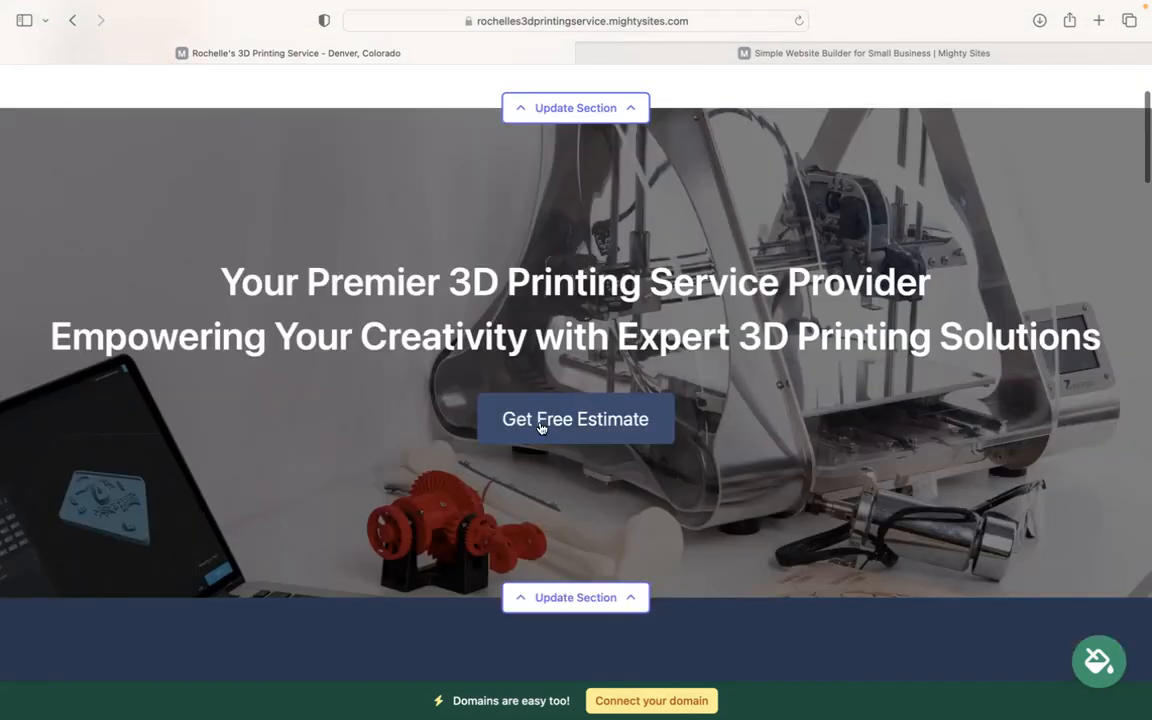
Step: Open the hero section's background image settings and its stock photo library
scroll(240, 210, up, 1)
scroll(240, 210, down, 3)
scroll(665, 456, up, 1)
scroll(665, 456, down, 2)
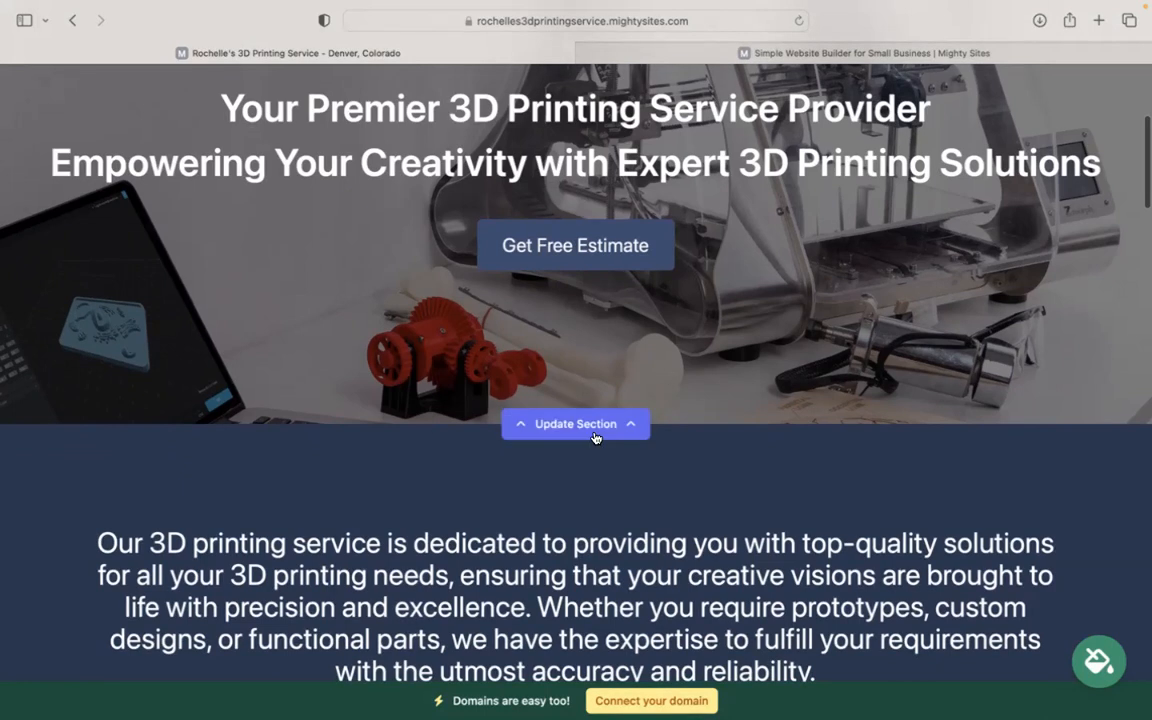
click(593, 432)
scroll(300, 400, down, 3)
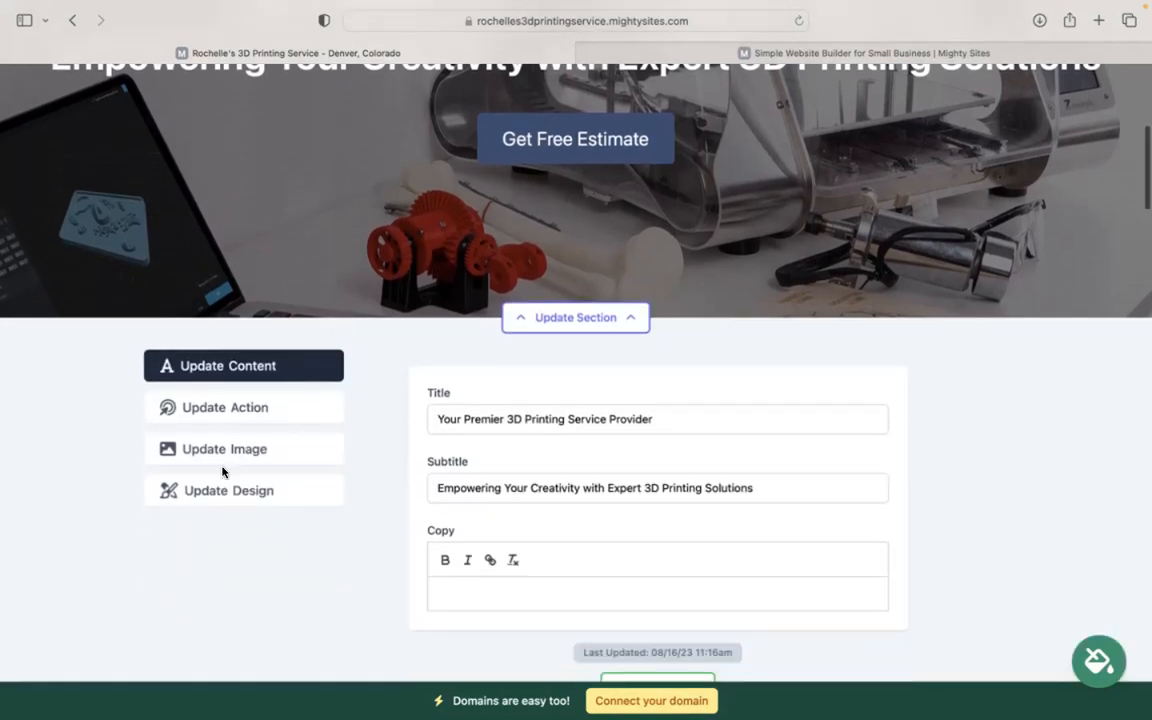
click(255, 447)
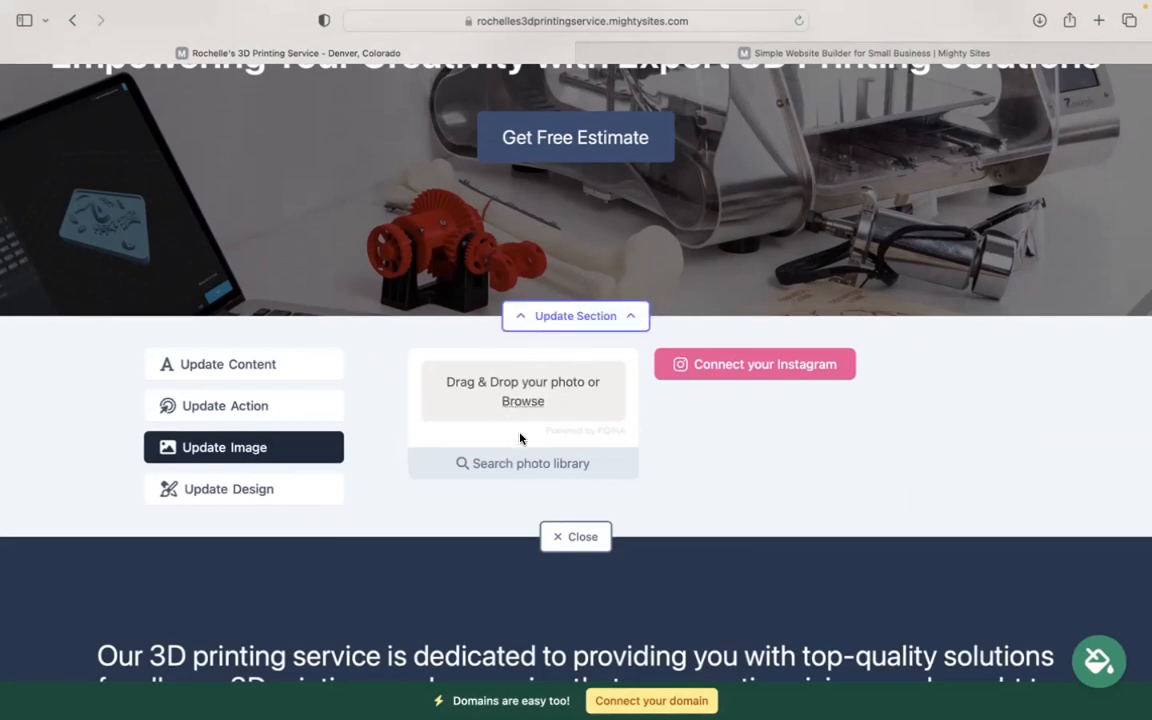
click(524, 464)
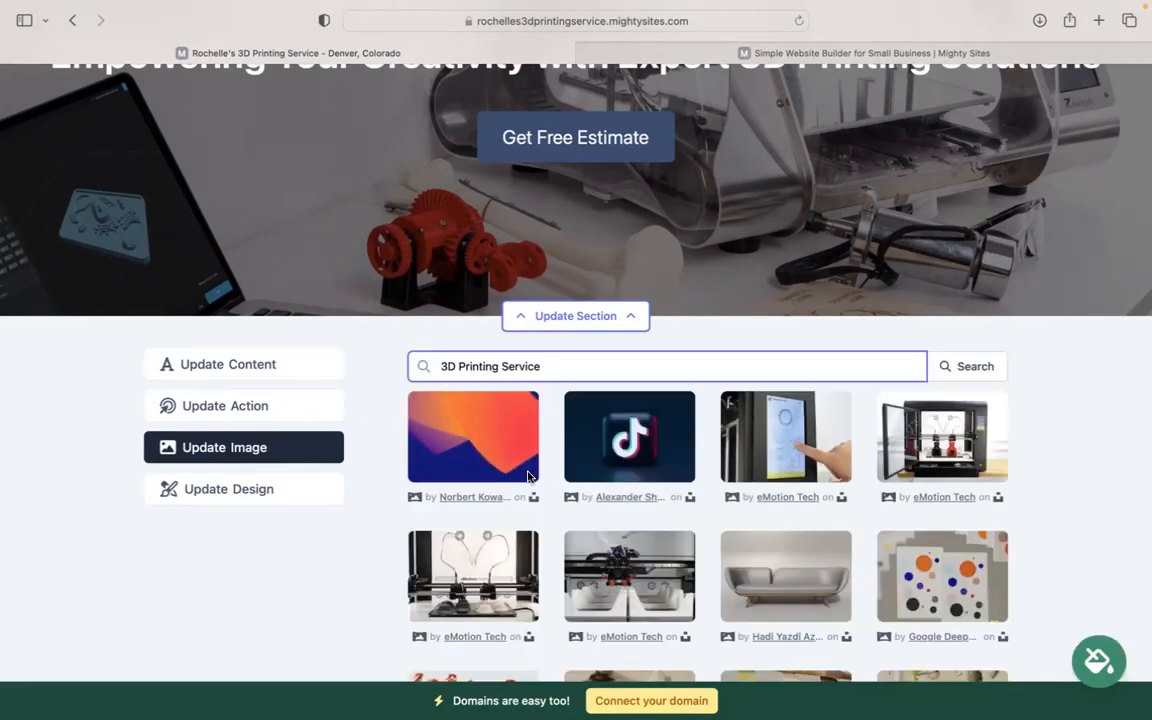
Step: Search the library for '3D Printing' photos, then go back to all photo options
scroll(1093, 463, down, 2)
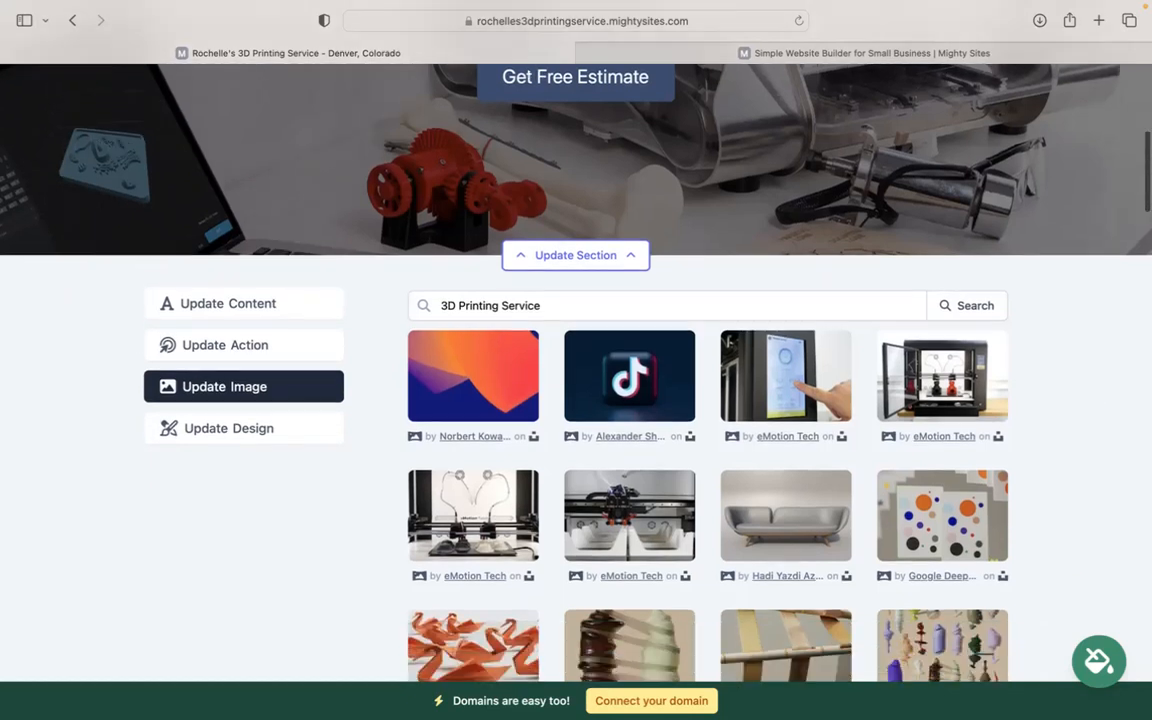
scroll(1093, 463, down, 2)
scroll(1093, 463, up, 1)
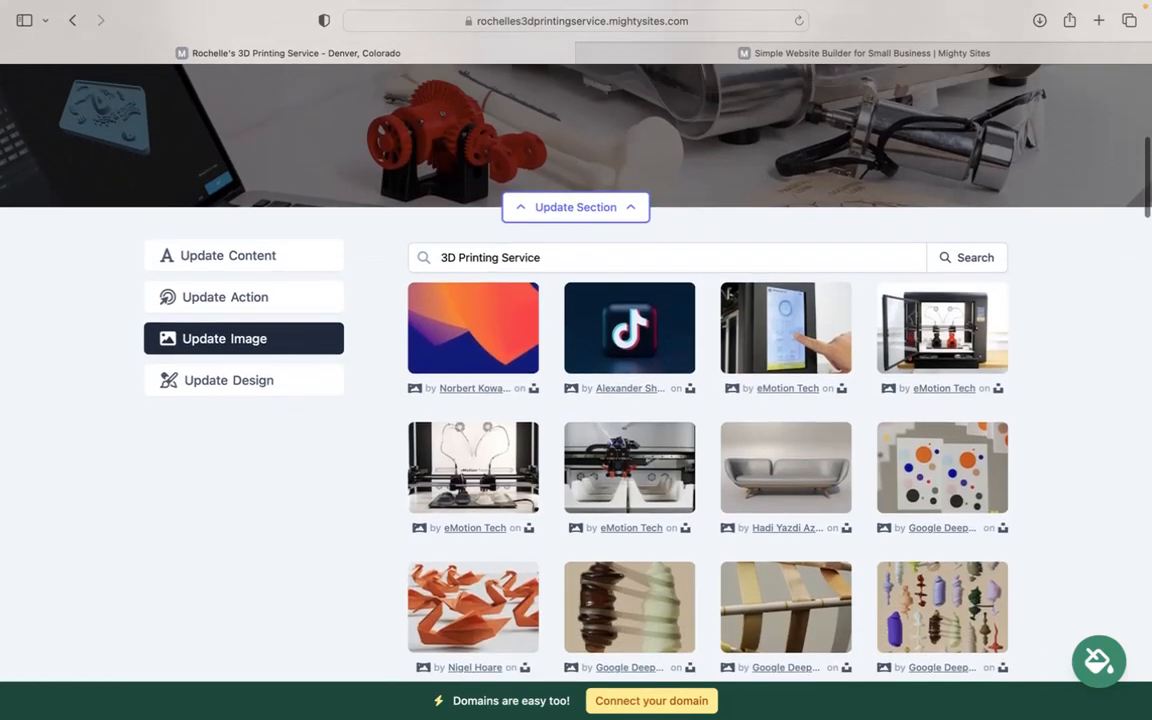
click(465, 257)
drag(499, 258, 571, 250)
key(BackSpace)
click(979, 258)
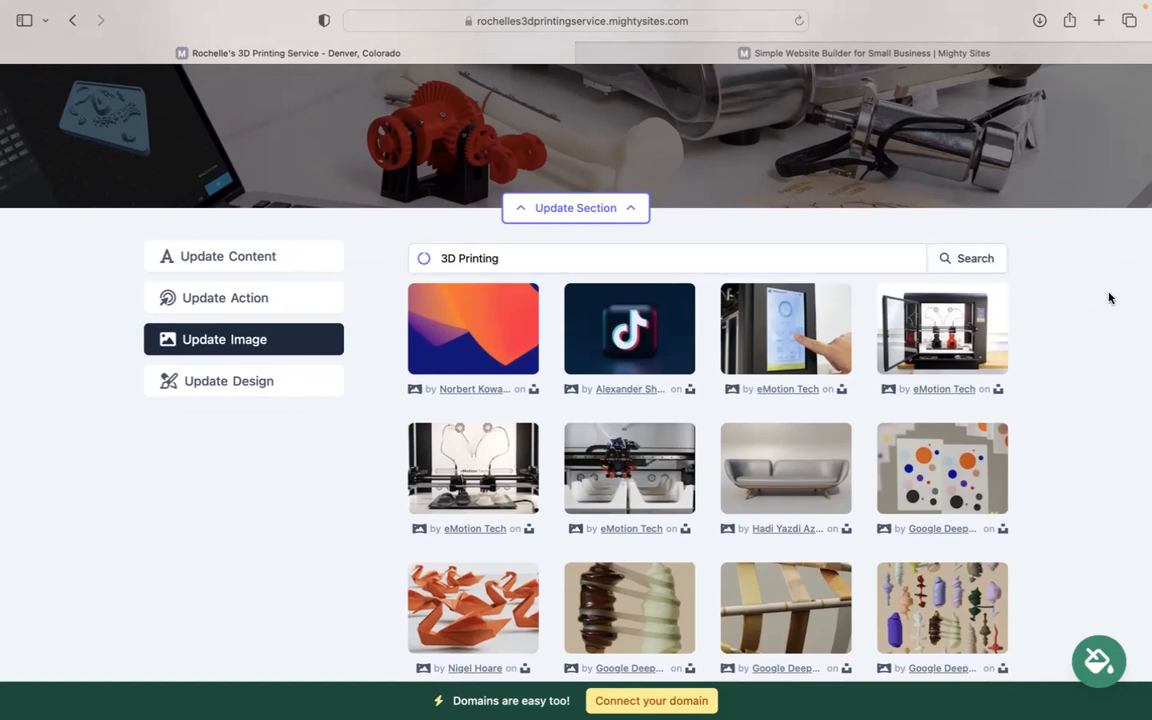
scroll(1108, 298, down, 2)
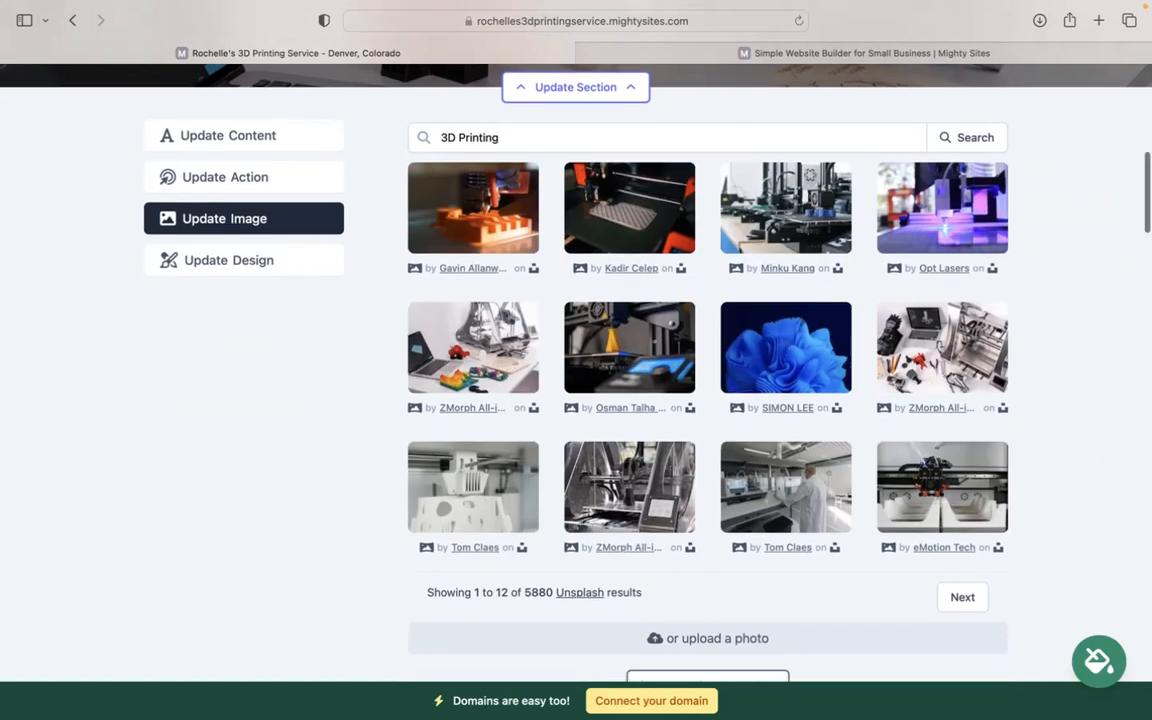
scroll(720, 535, down, 2)
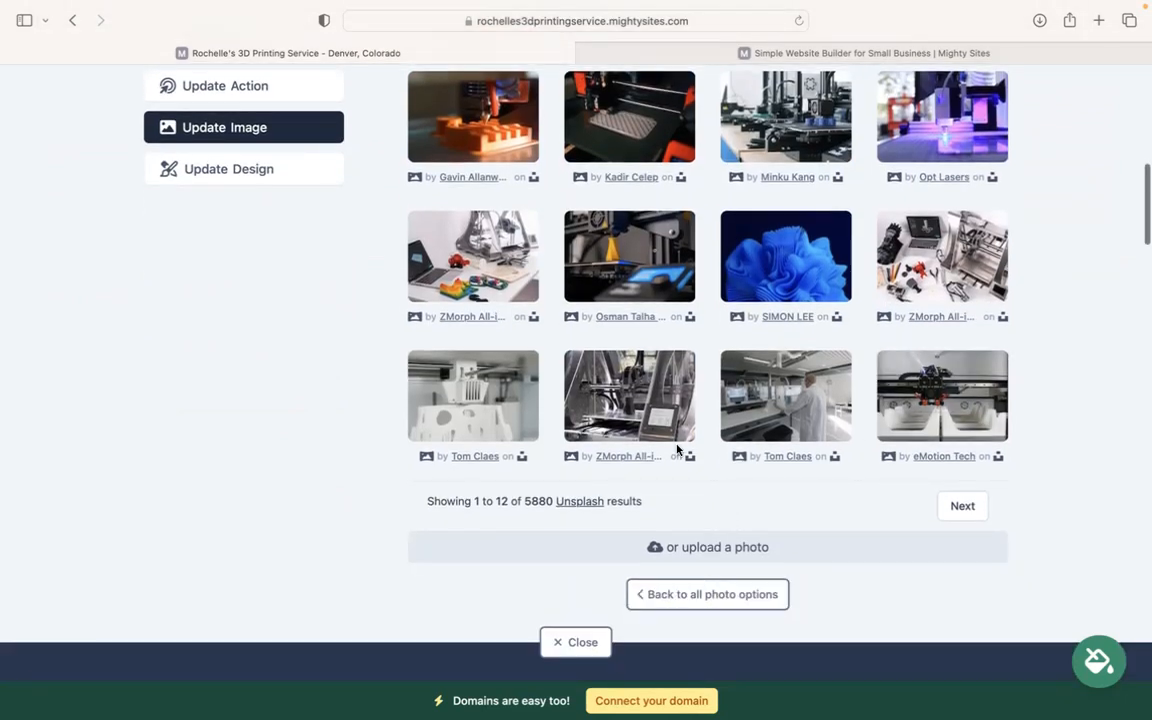
click(681, 595)
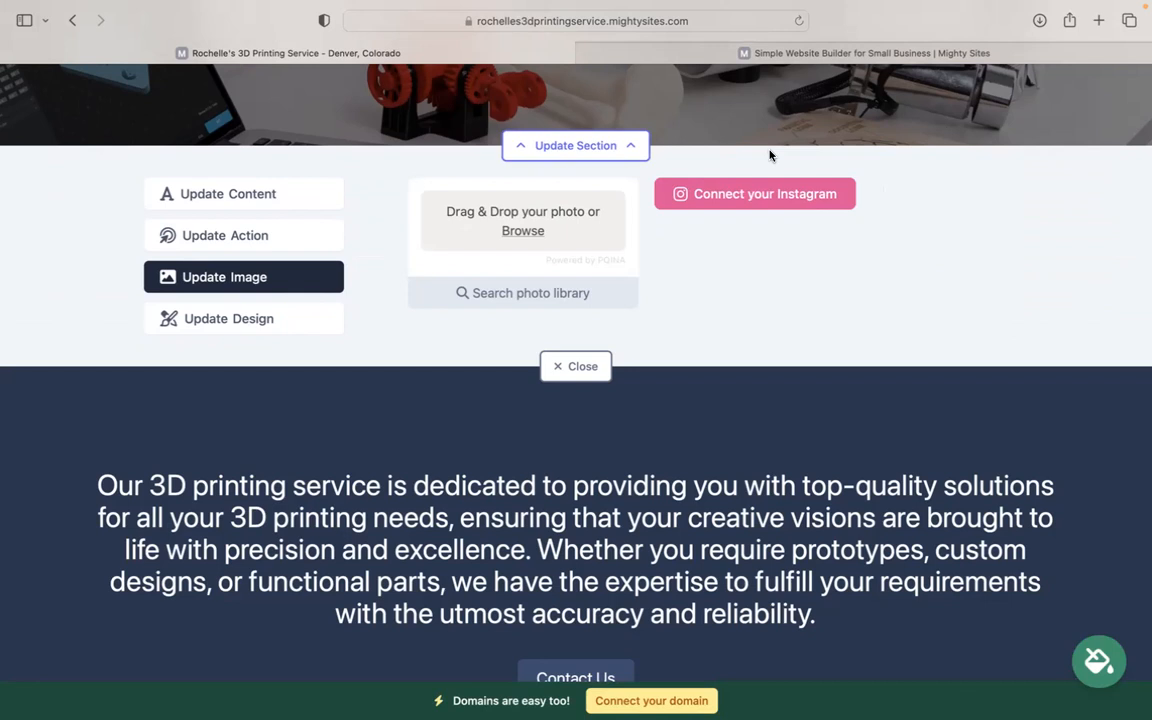
scroll(770, 155, up, 5)
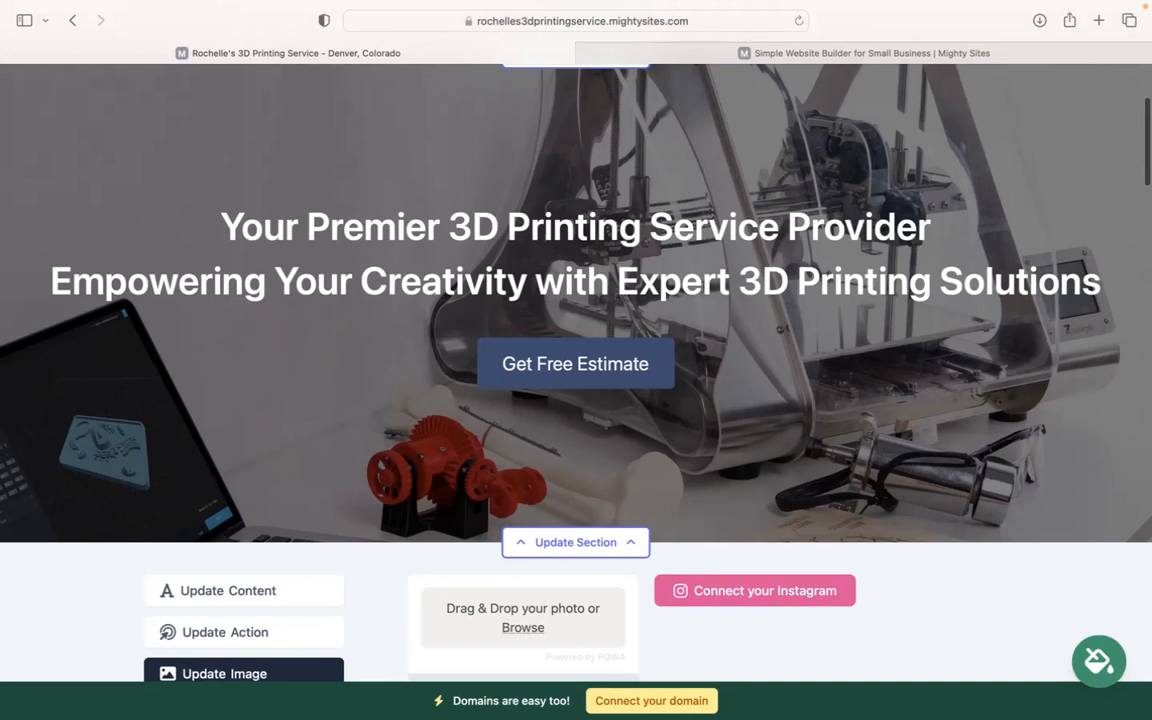
scroll(505, 153, down, 5)
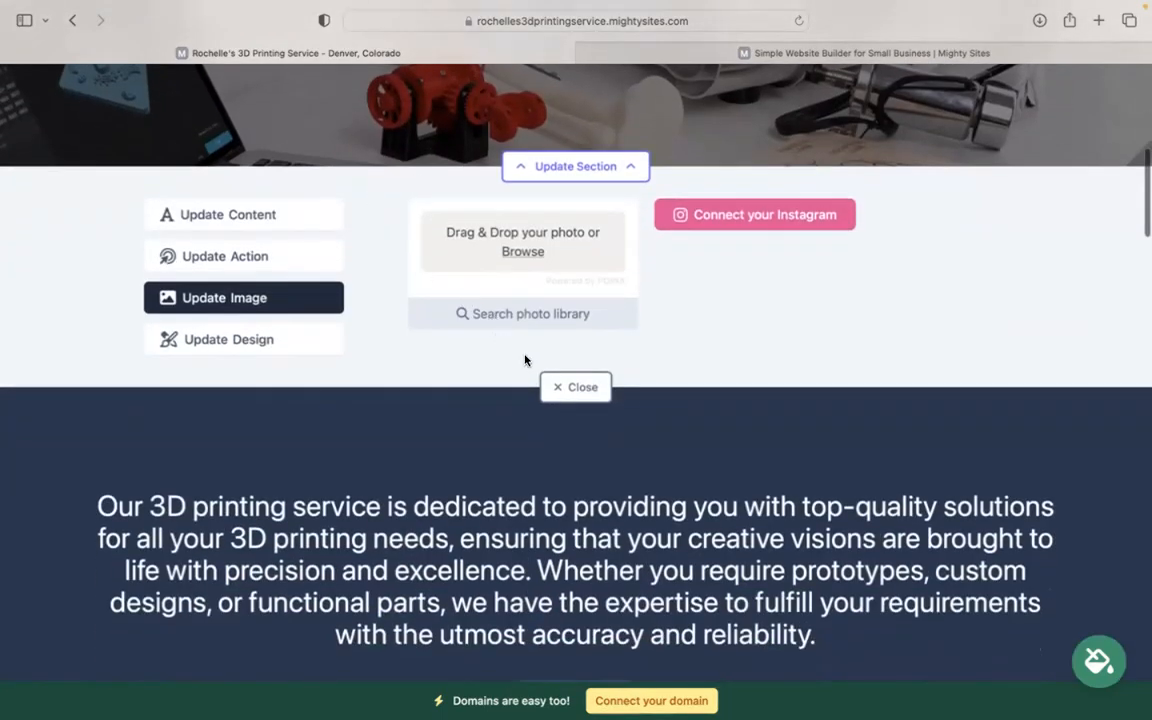
Step: Close the Update Image panel and look over the page
click(553, 384)
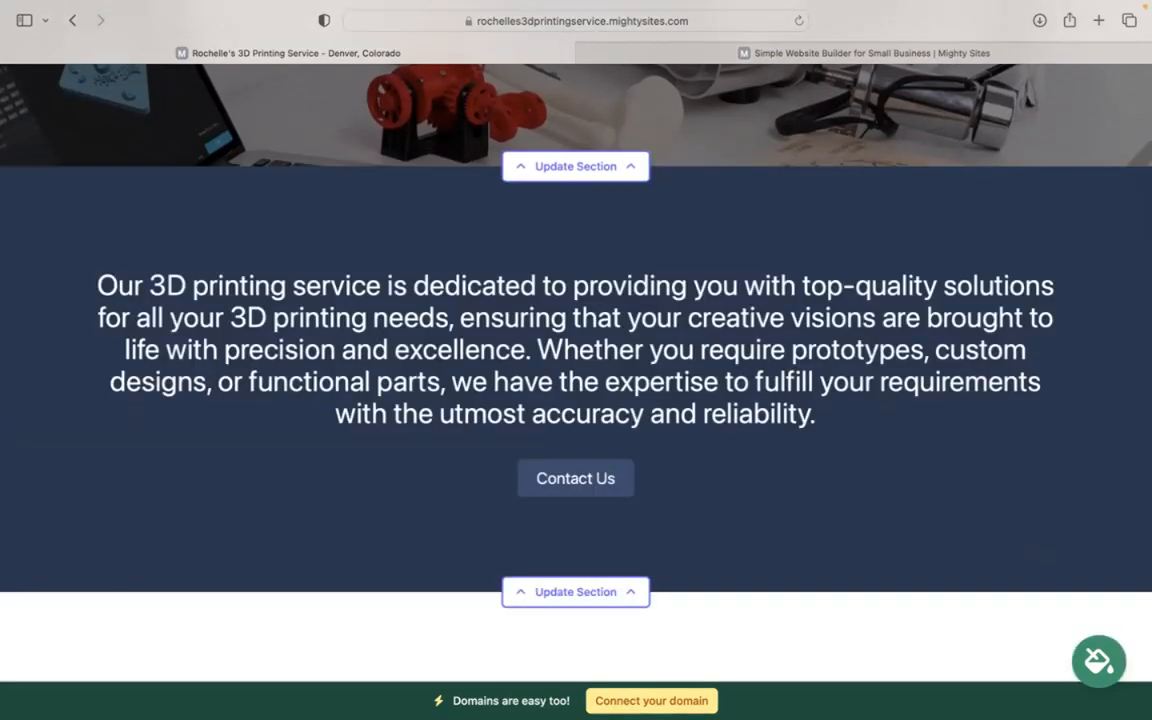
scroll(576, 372, down, 1)
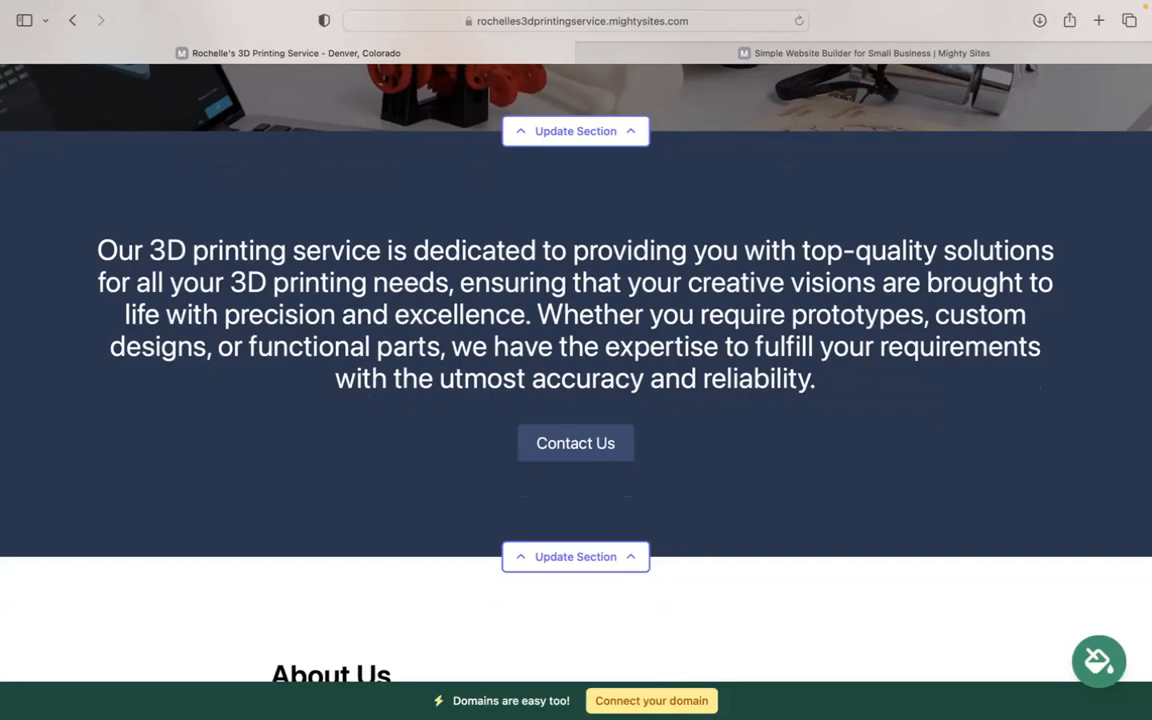
scroll(576, 372, down, 4)
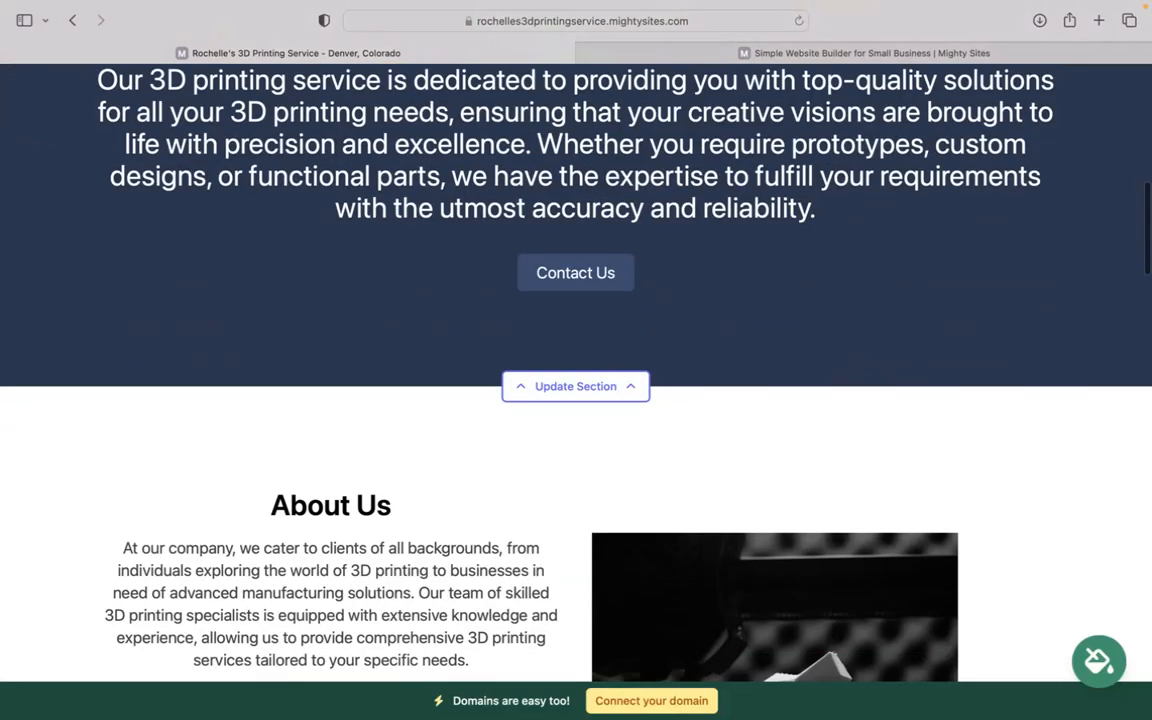
scroll(576, 372, up, 6)
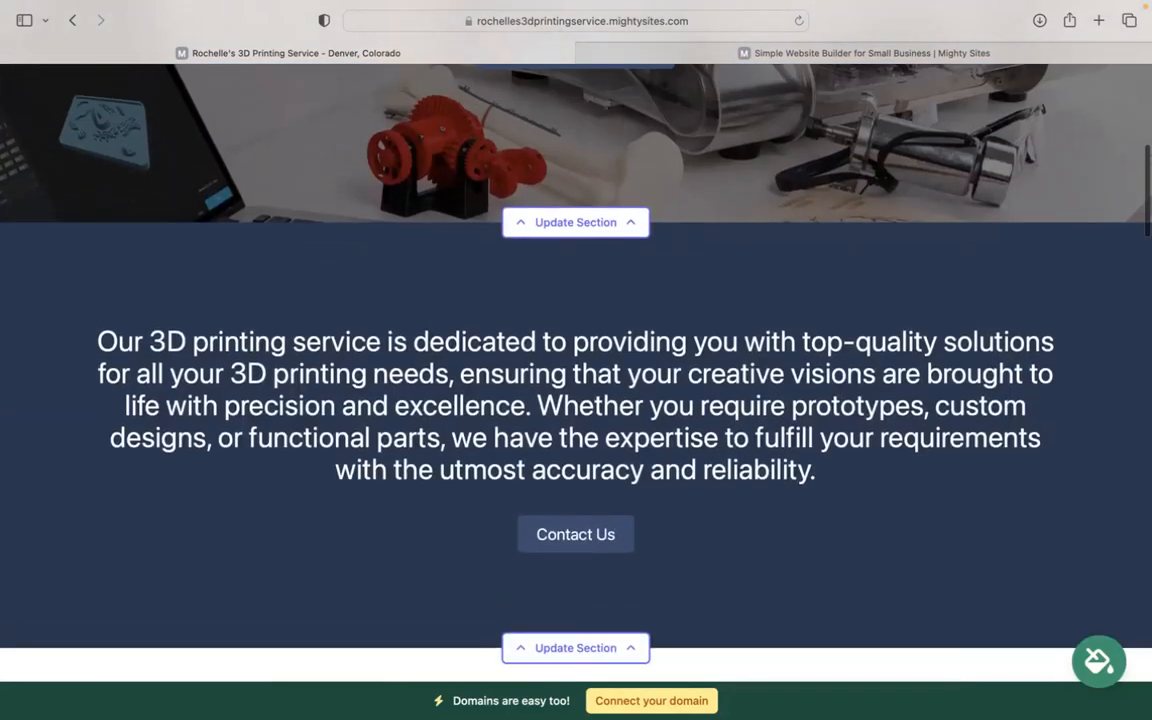
scroll(576, 372, up, 1)
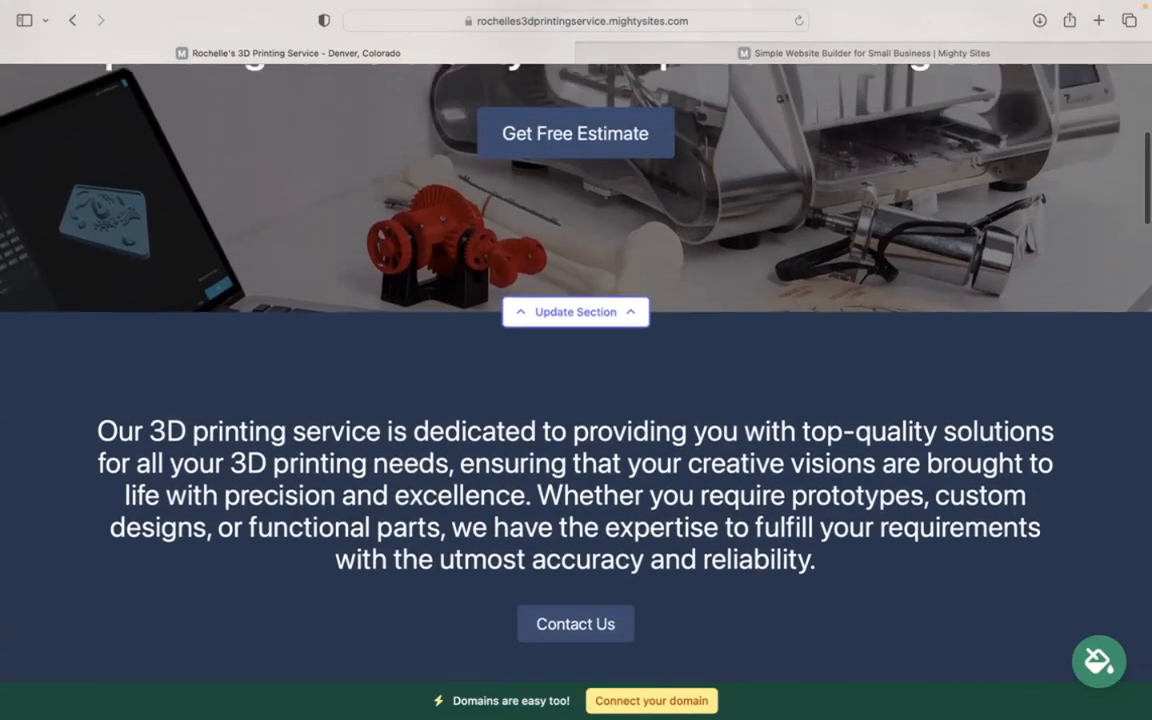
Step: Apply the grey colour theme to the site, browse other themes, and save it
click(1100, 656)
click(398, 570)
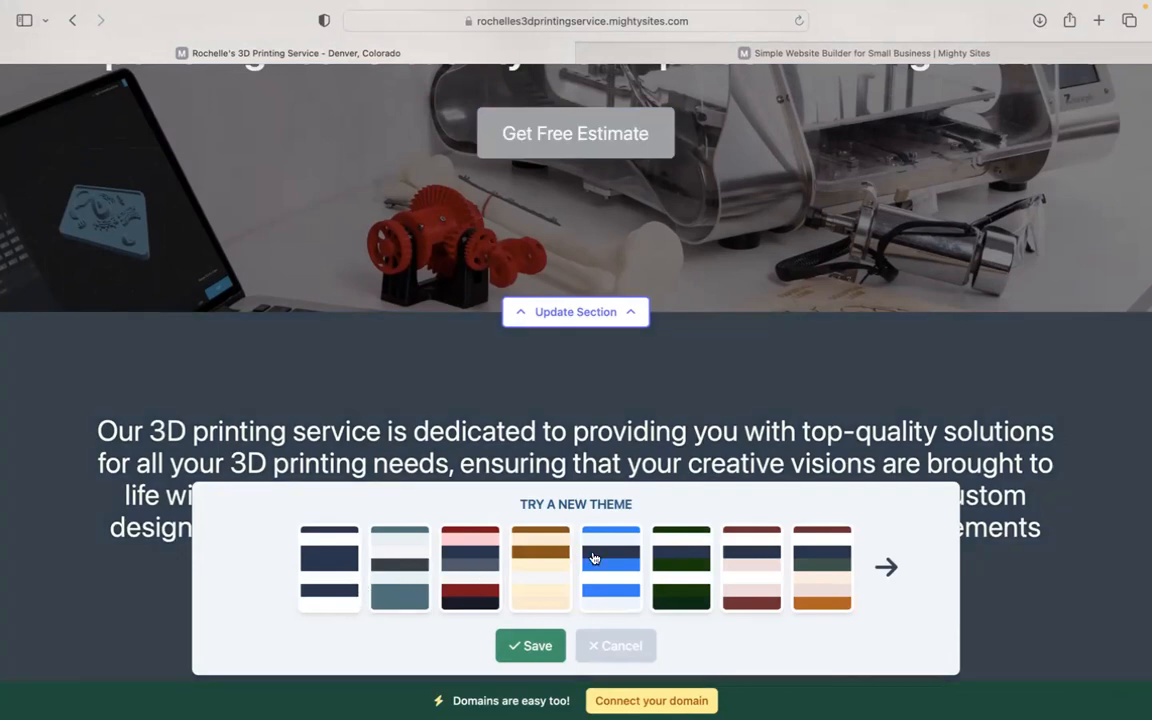
click(886, 576)
click(886, 578)
click(886, 578)
click(886, 578)
click(533, 646)
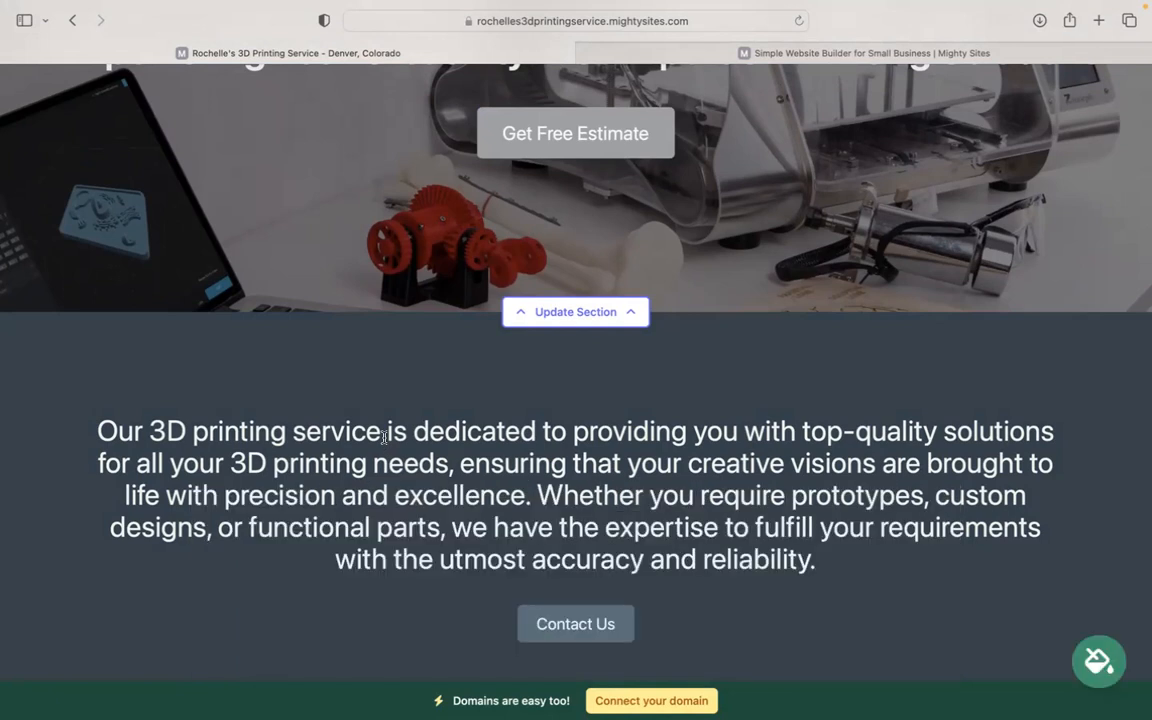
scroll(576, 400, down, 7)
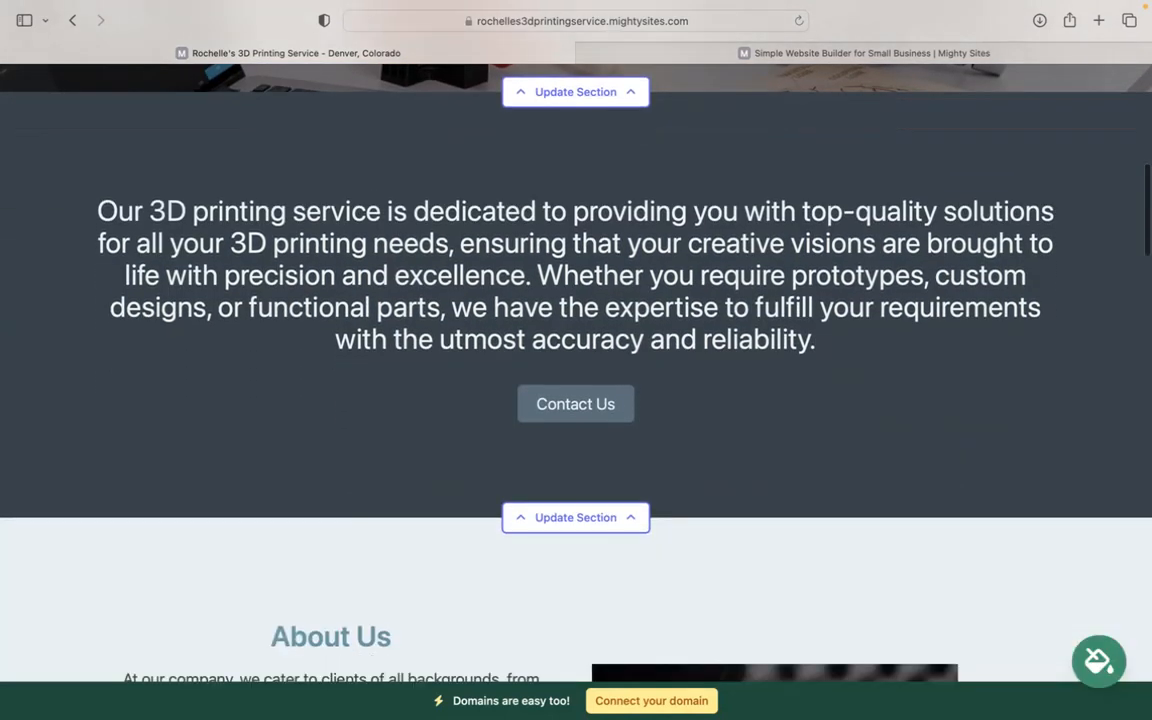
scroll(518, 335, down, 7)
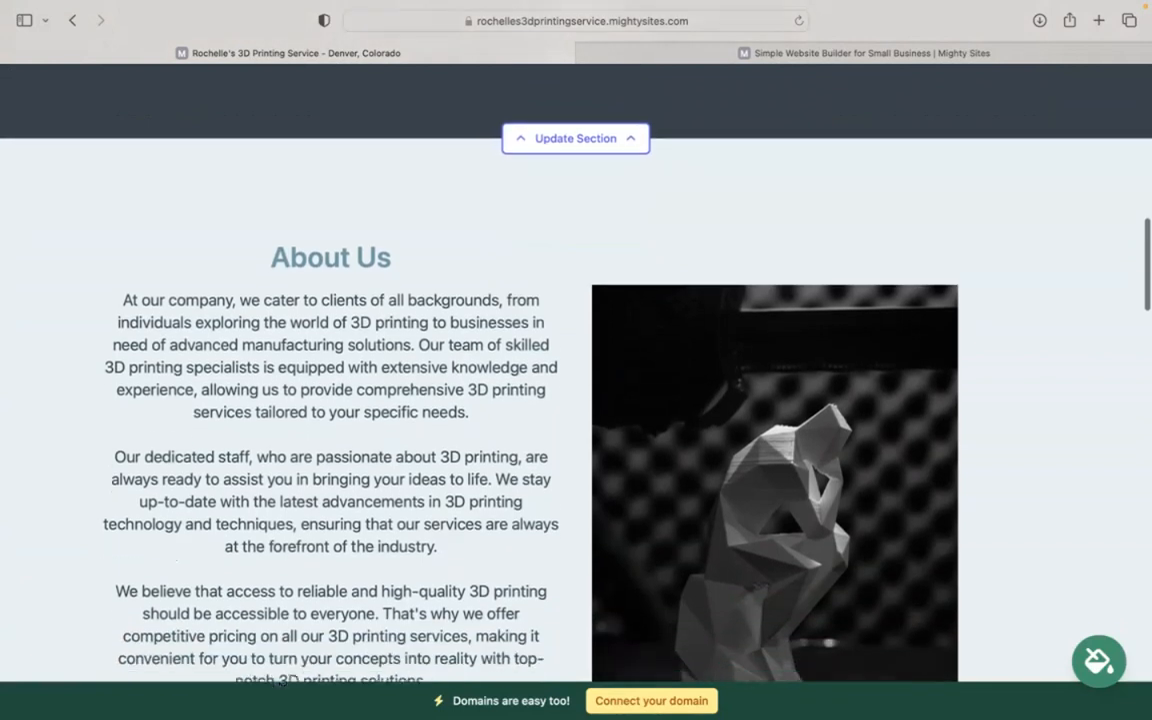
scroll(576, 370, down, 1)
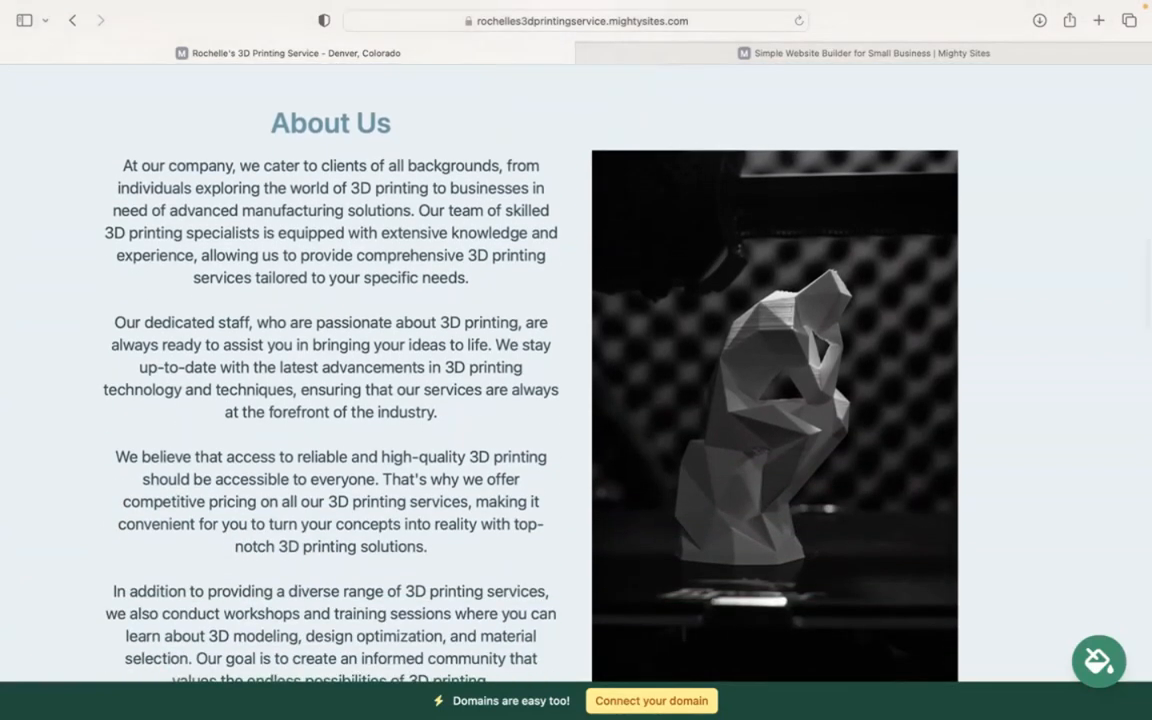
scroll(576, 370, down, 4)
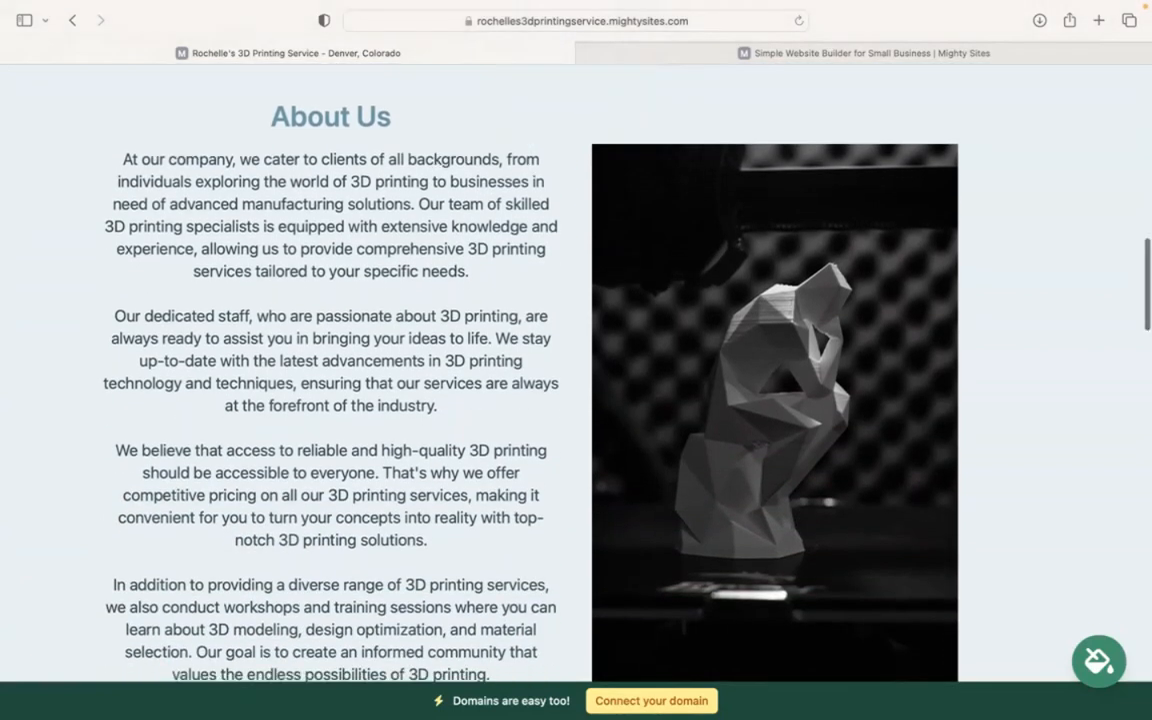
scroll(576, 370, down, 1)
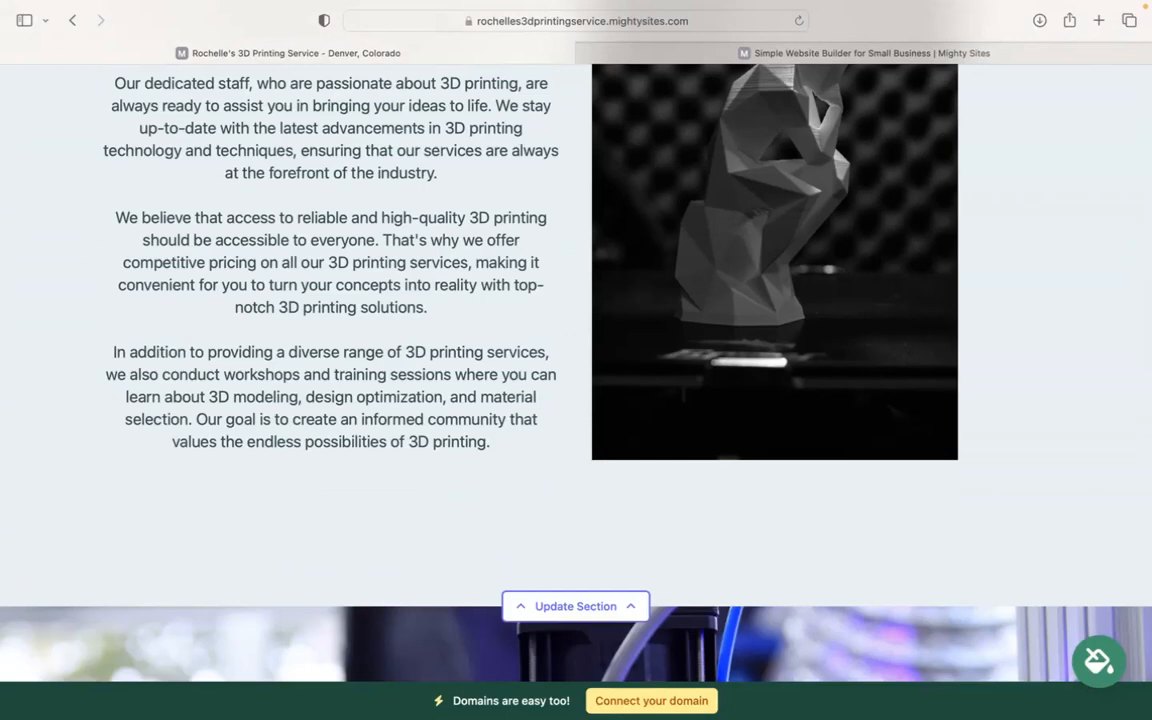
scroll(576, 370, down, 8)
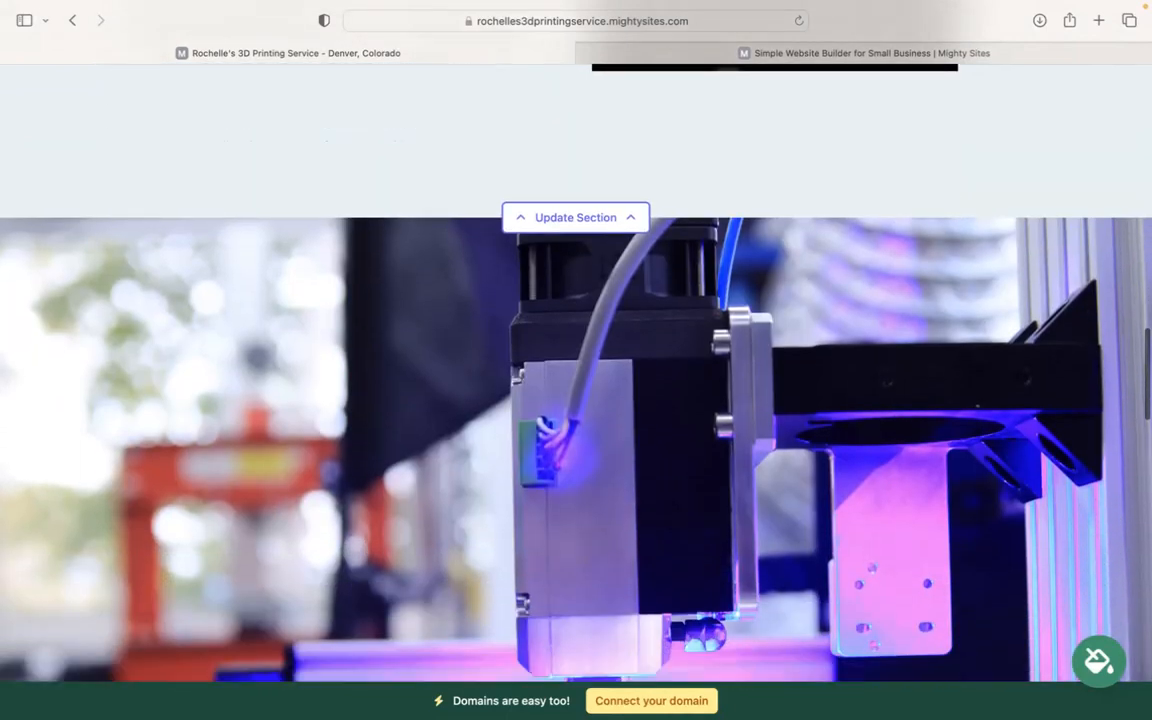
scroll(576, 370, down, 20)
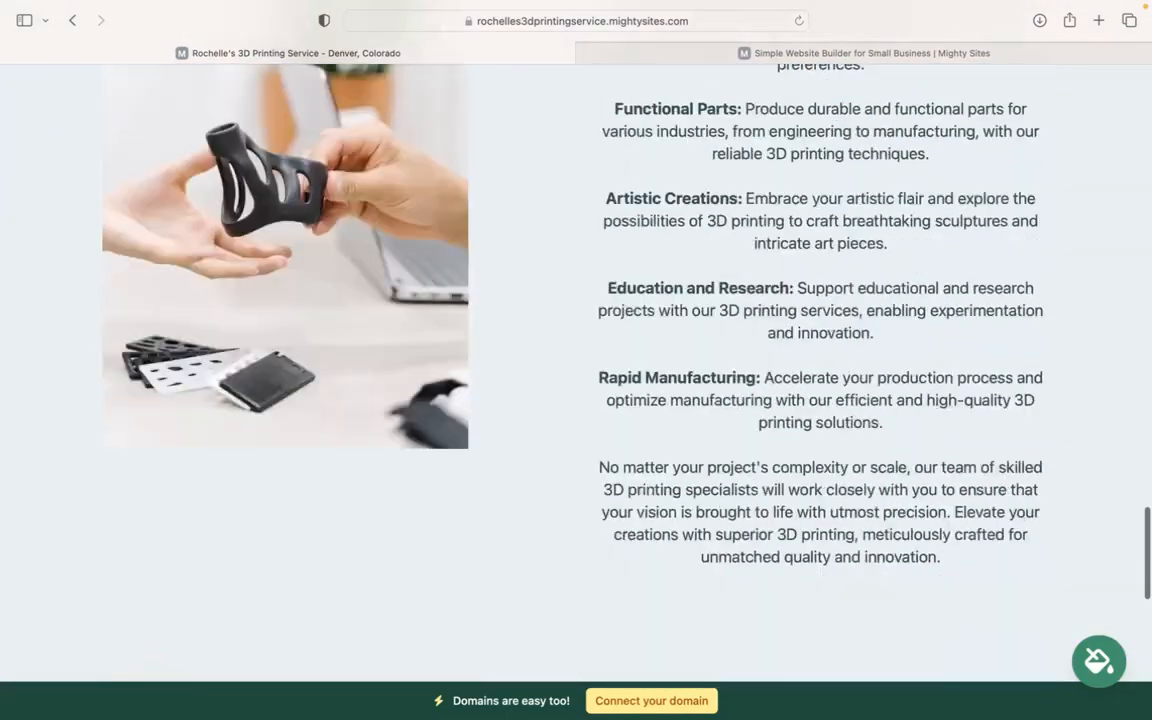
scroll(576, 370, down, 13)
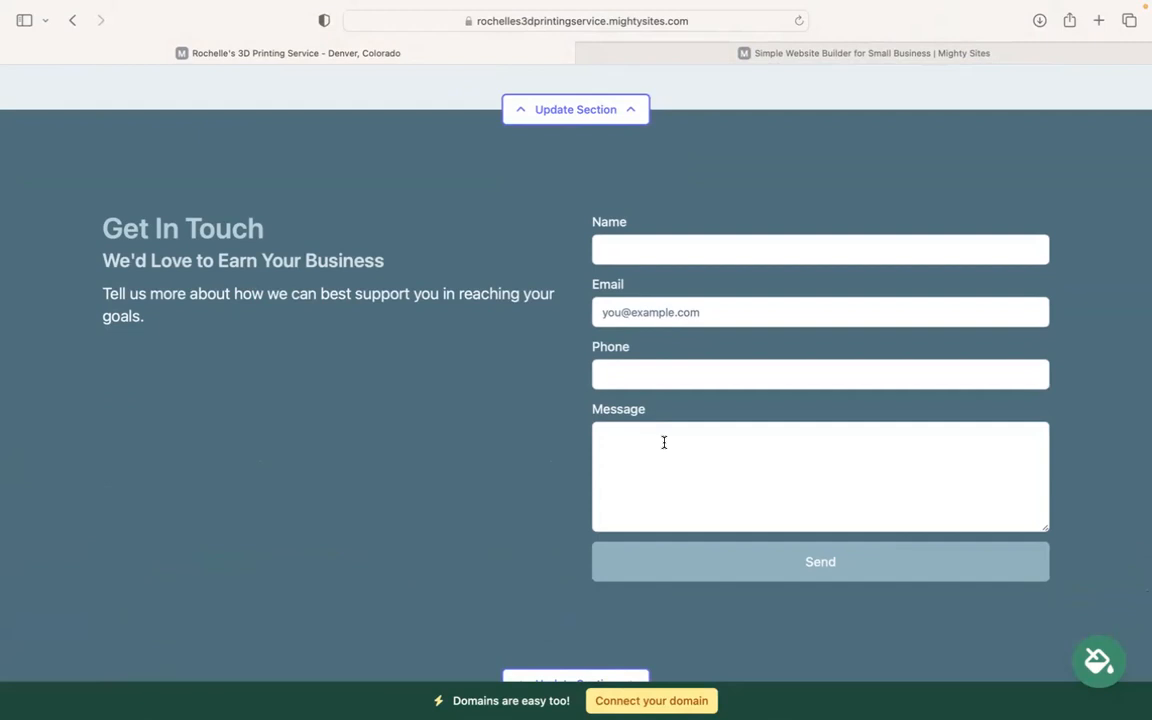
scroll(664, 442, down, 3)
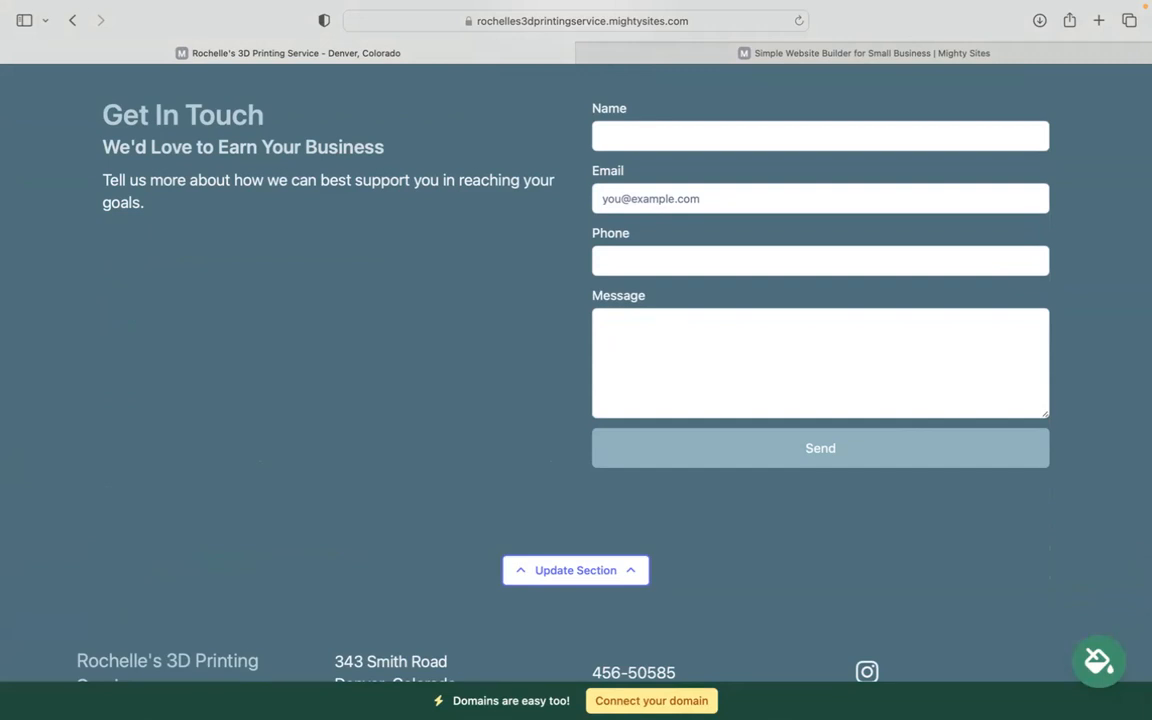
scroll(576, 372, down, 1)
scroll(576, 372, up, 4)
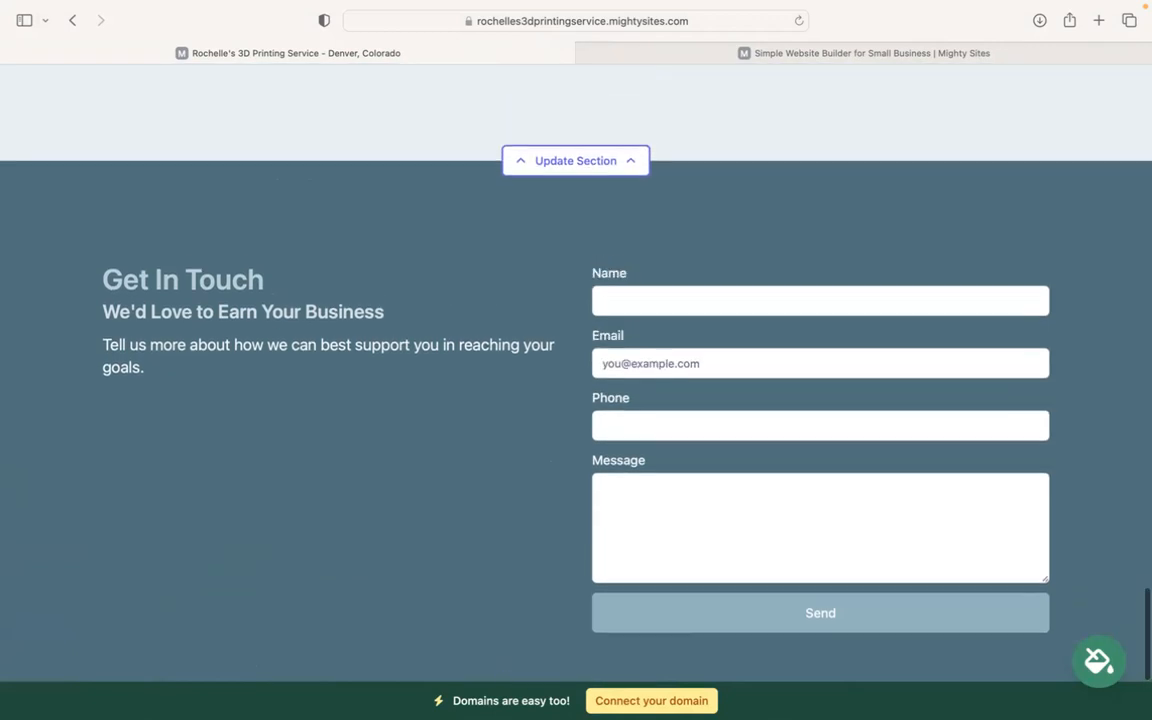
scroll(576, 372, up, 10)
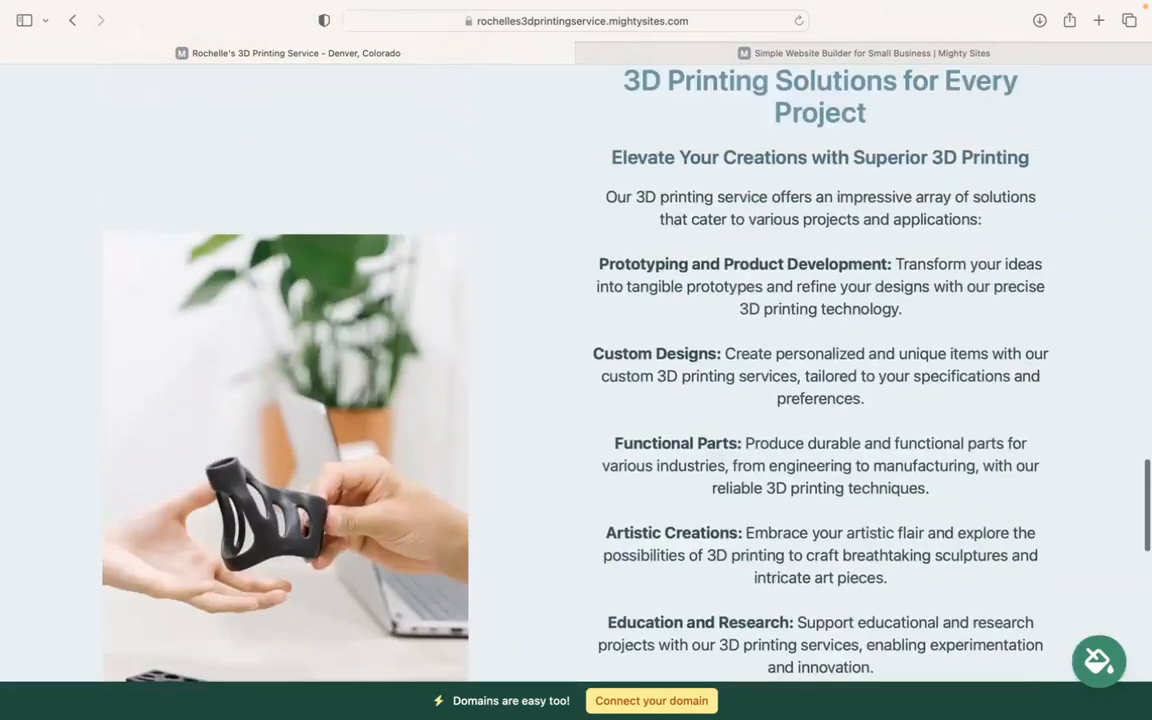
scroll(576, 372, up, 3)
scroll(617, 450, up, 2)
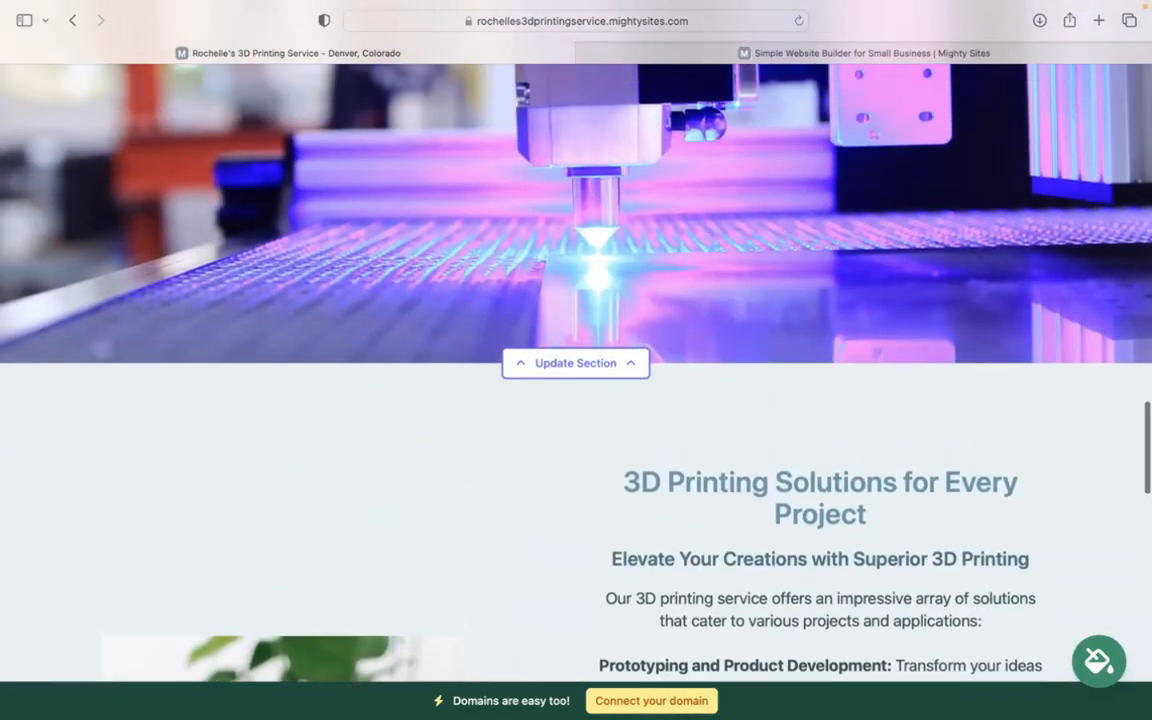
Step: Return to the website dashboard from the domain page and view the live site in a new tab
click(645, 701)
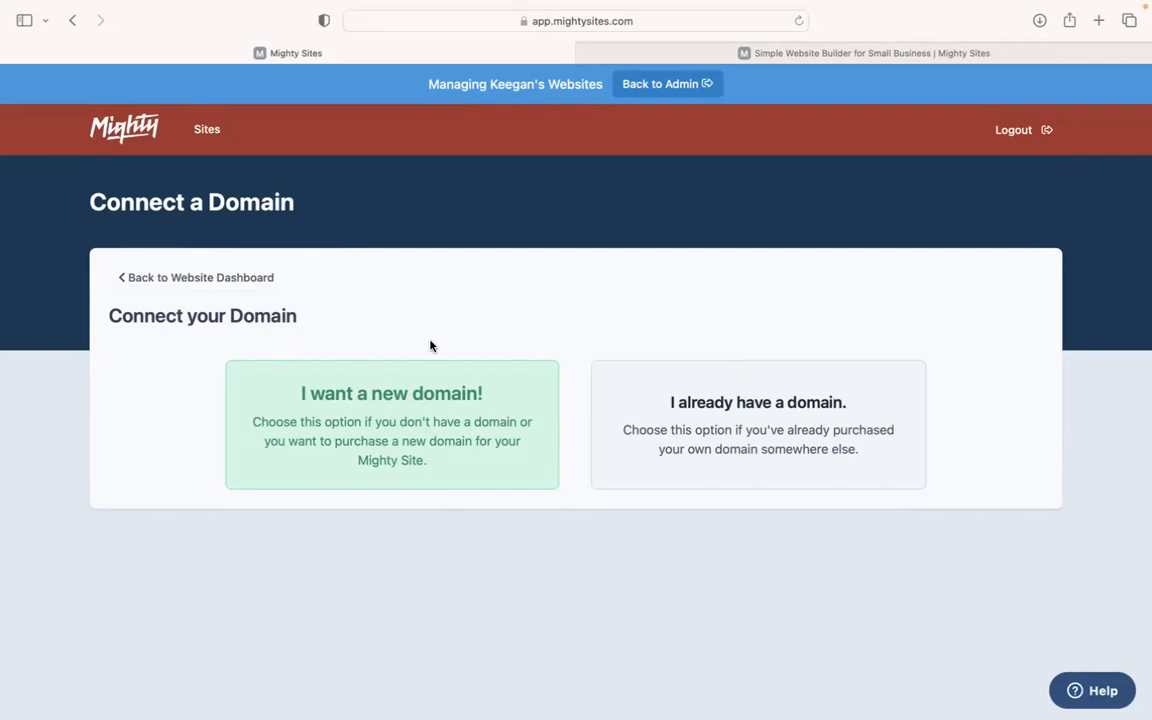
click(228, 281)
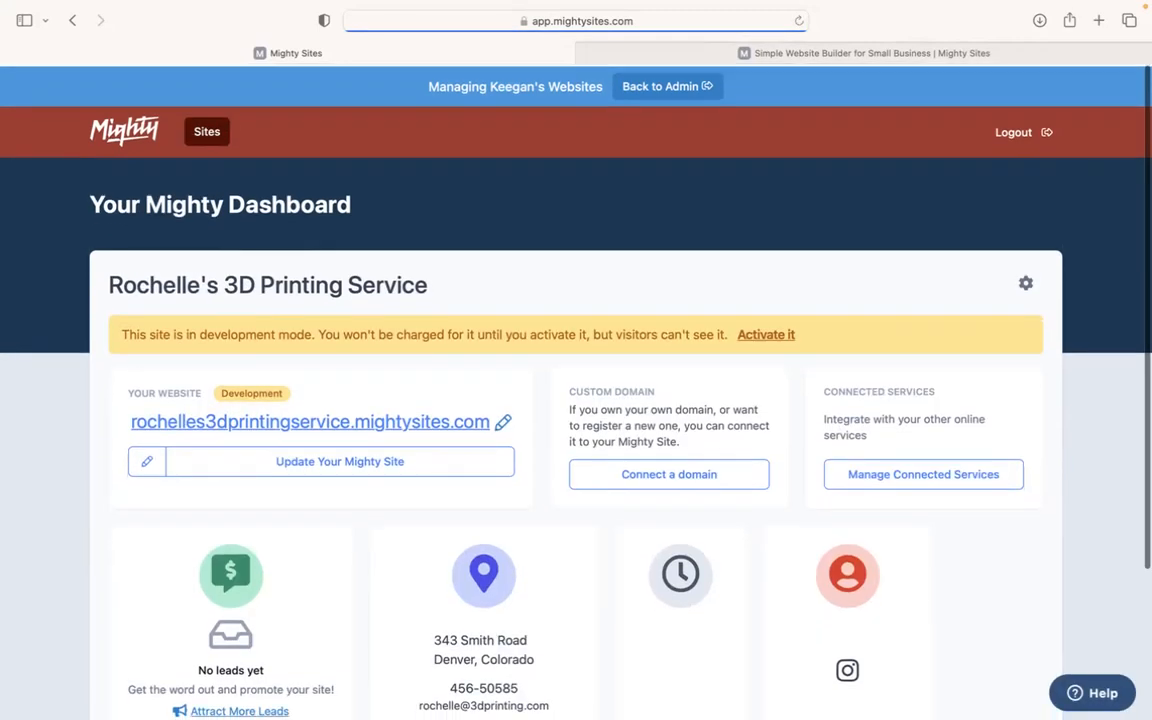
click(245, 420)
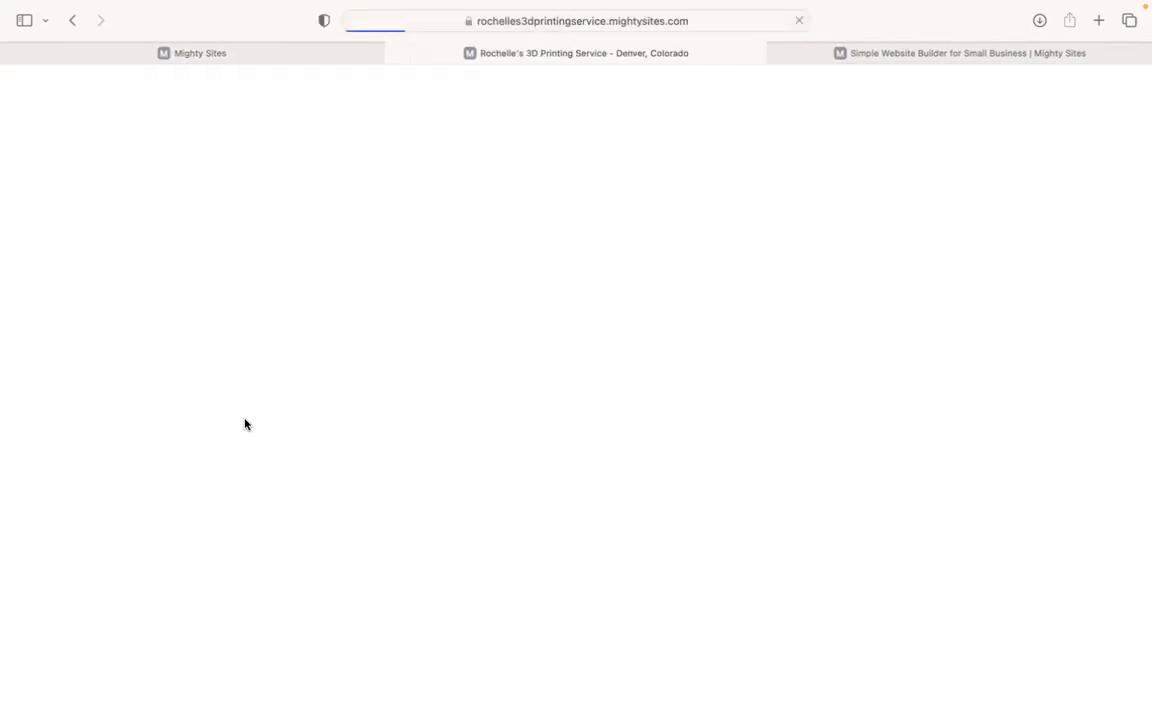
scroll(576, 400, down, 10)
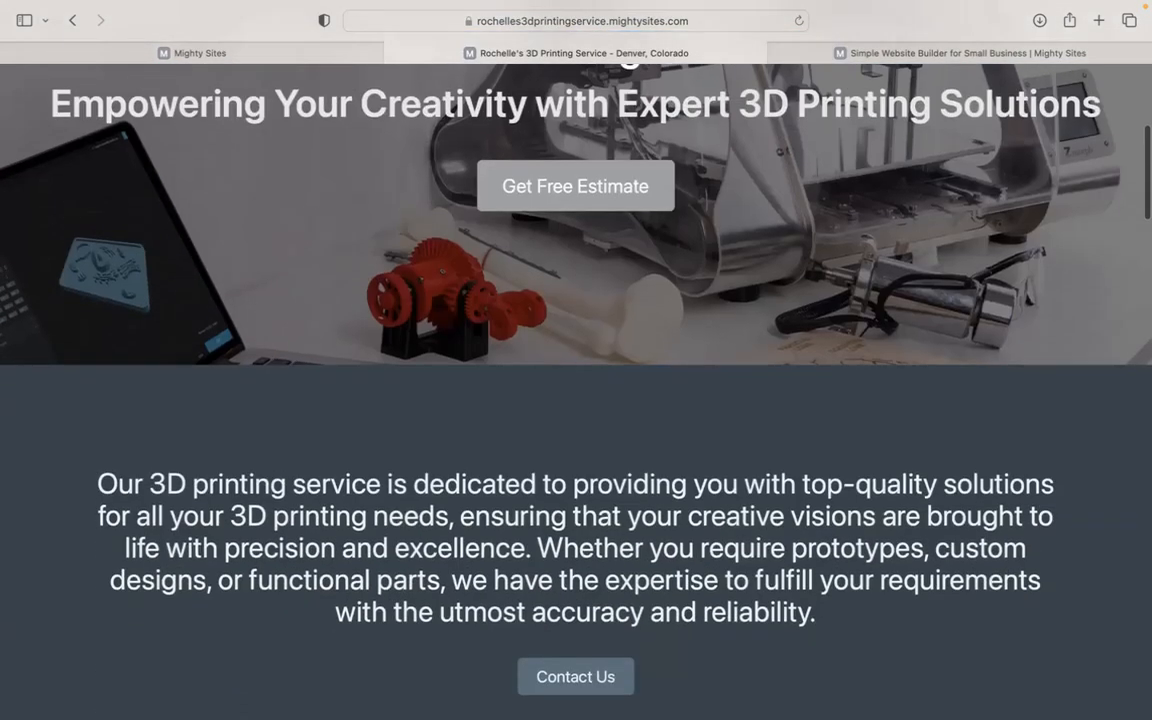
scroll(159, 419, down, 2)
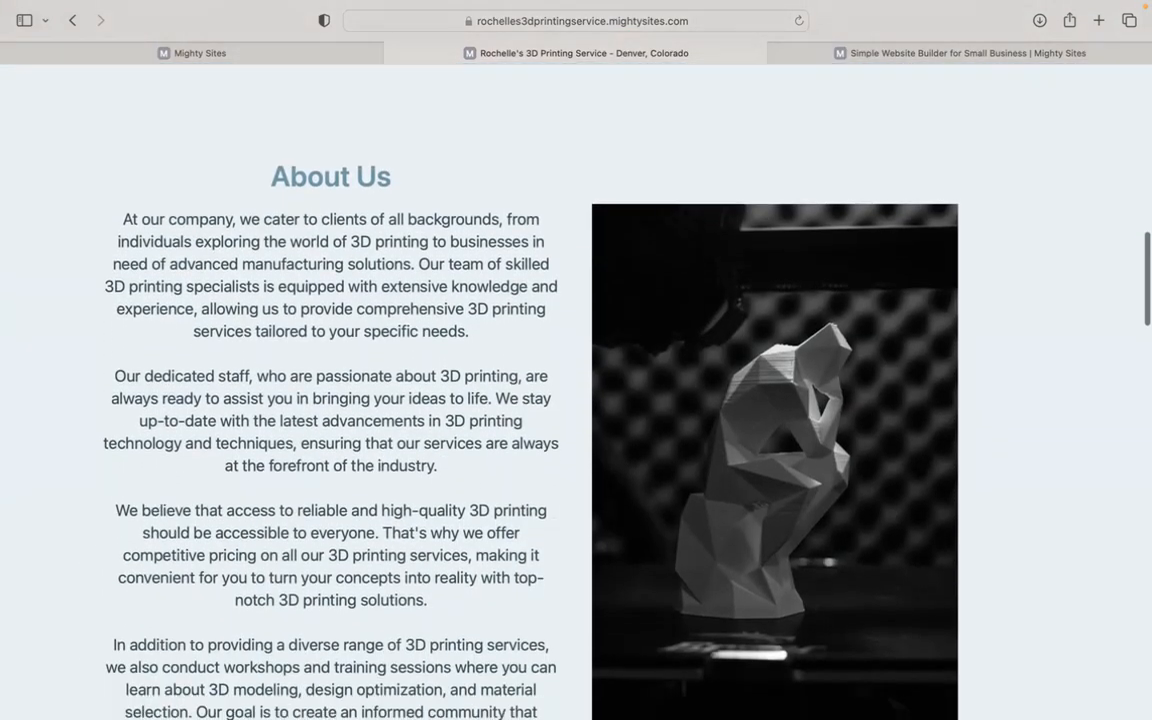